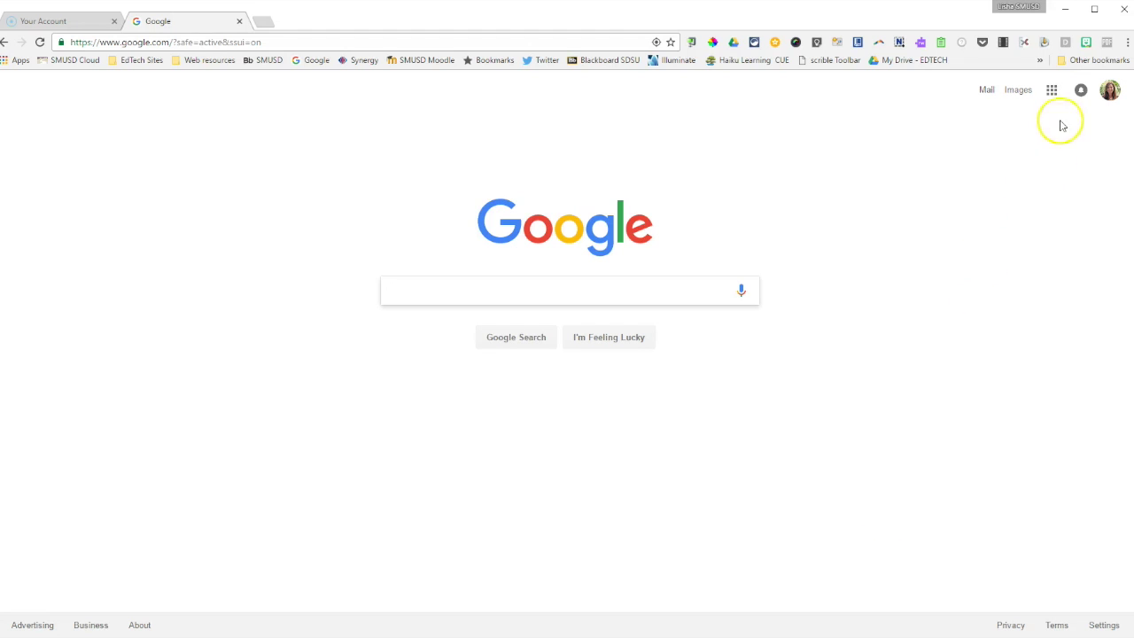
# Step: Go to Google Drive through the apps grid and create a new blank Google Slides presentation
pyautogui.click(1054, 92)
pyautogui.click(1085, 244)
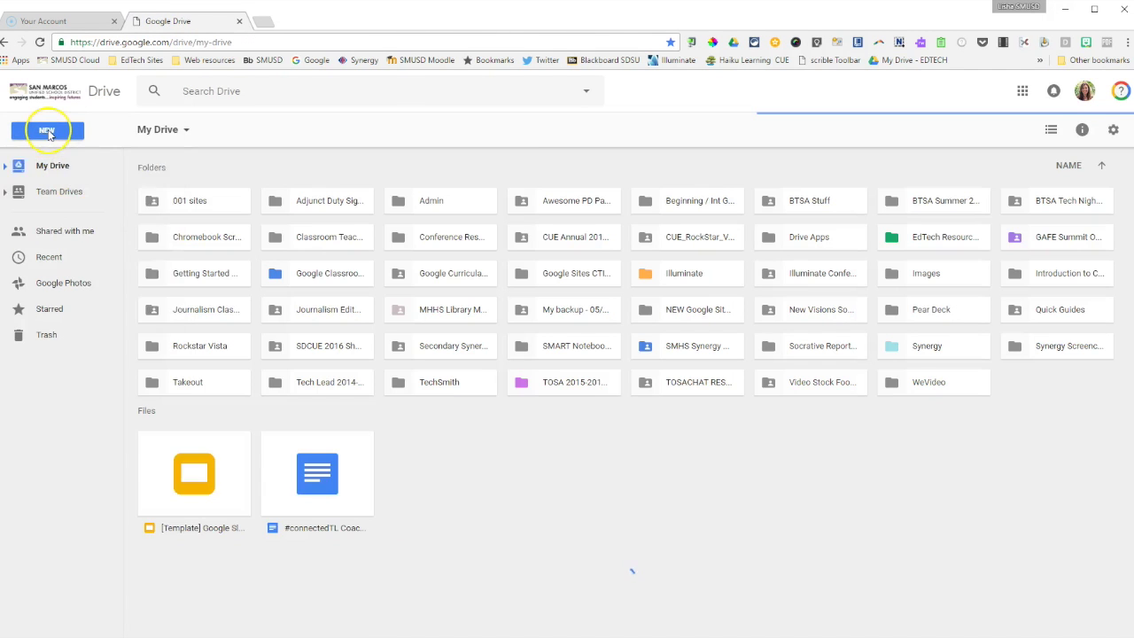
pyautogui.click(49, 133)
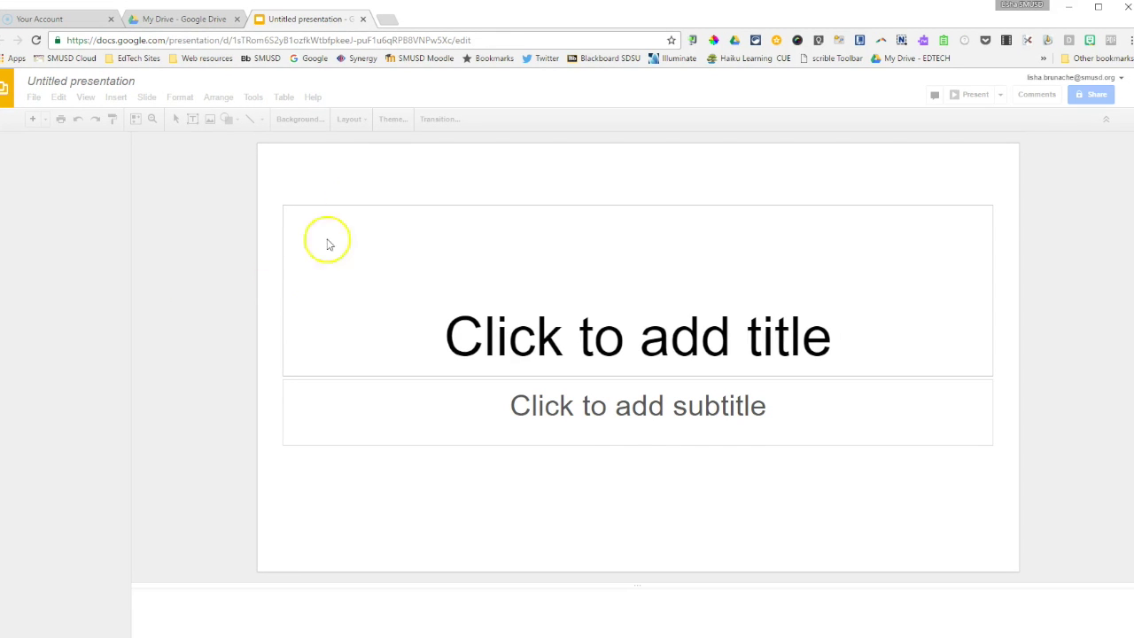
# Step: Open the Slides home page in a new tab, browse the template gallery, and return
pyautogui.click(386, 19)
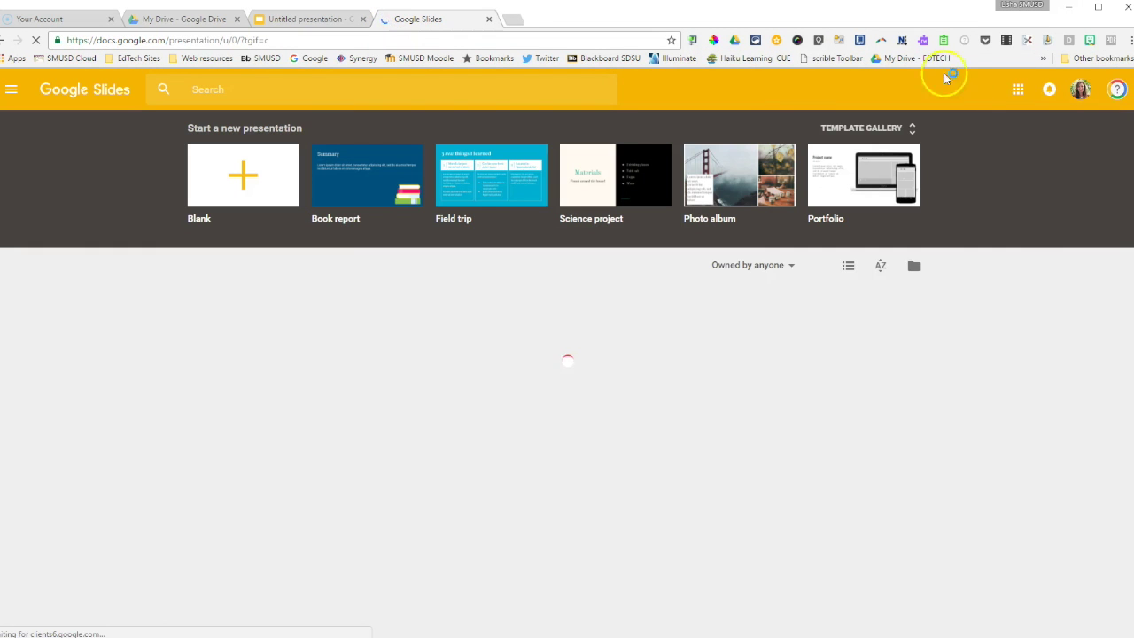
pyautogui.click(893, 131)
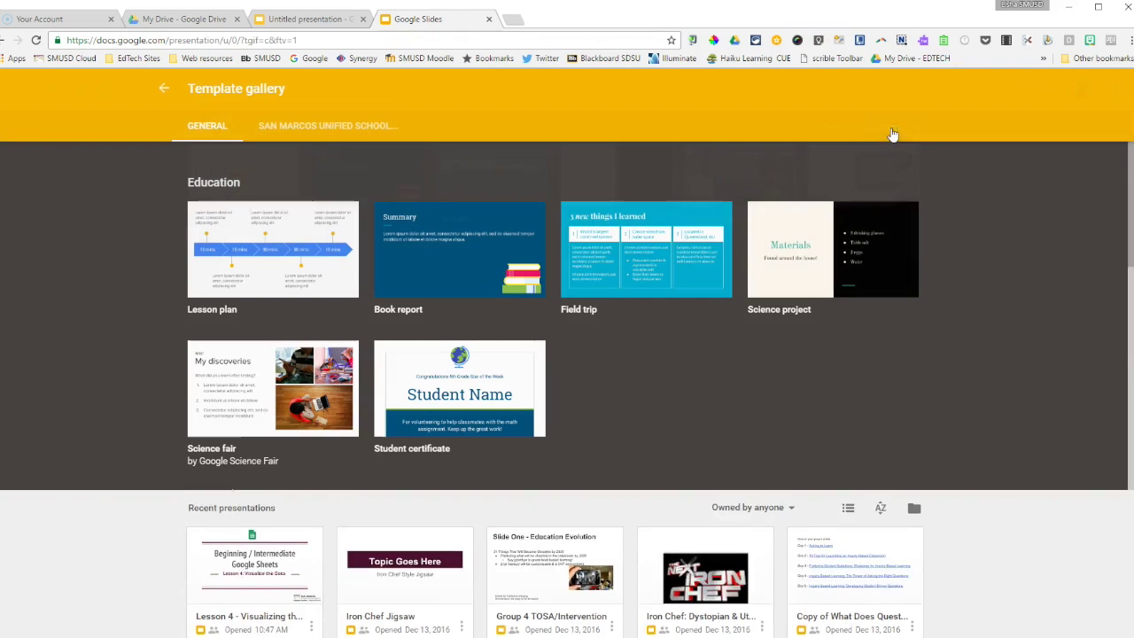
pyautogui.scroll(-5, 742, 366)
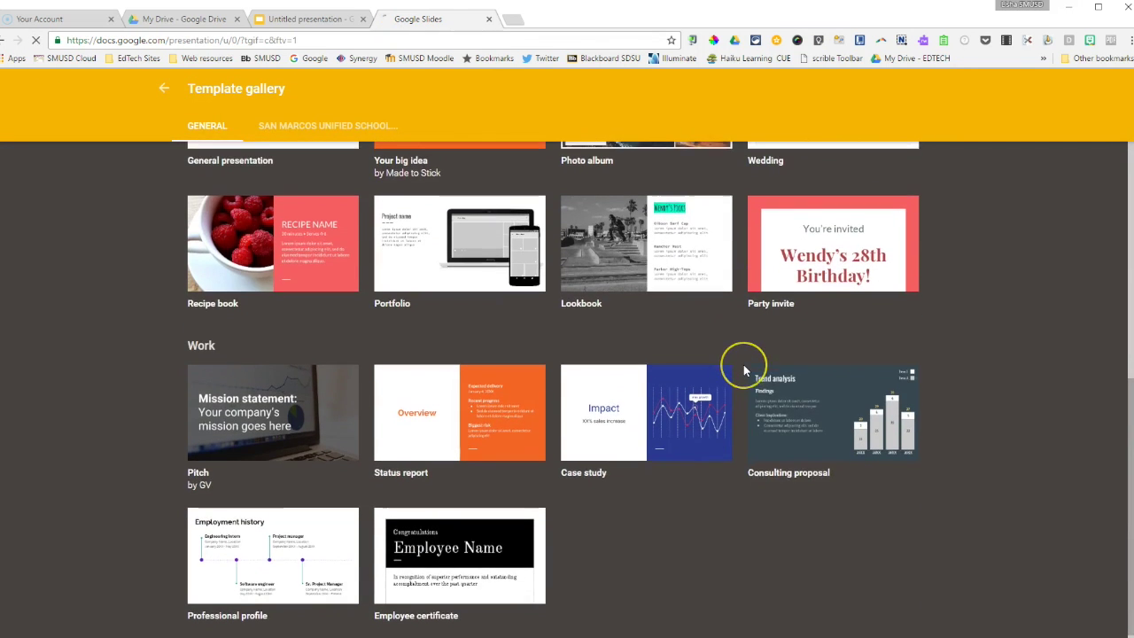
pyautogui.scroll(5, 743, 364)
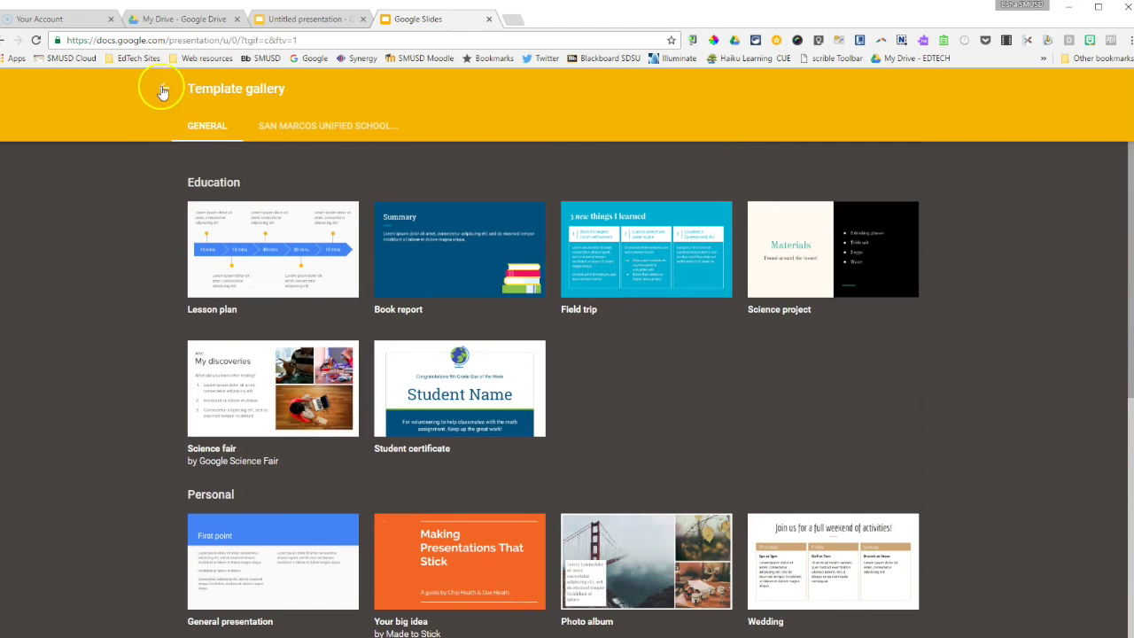
pyautogui.click(163, 87)
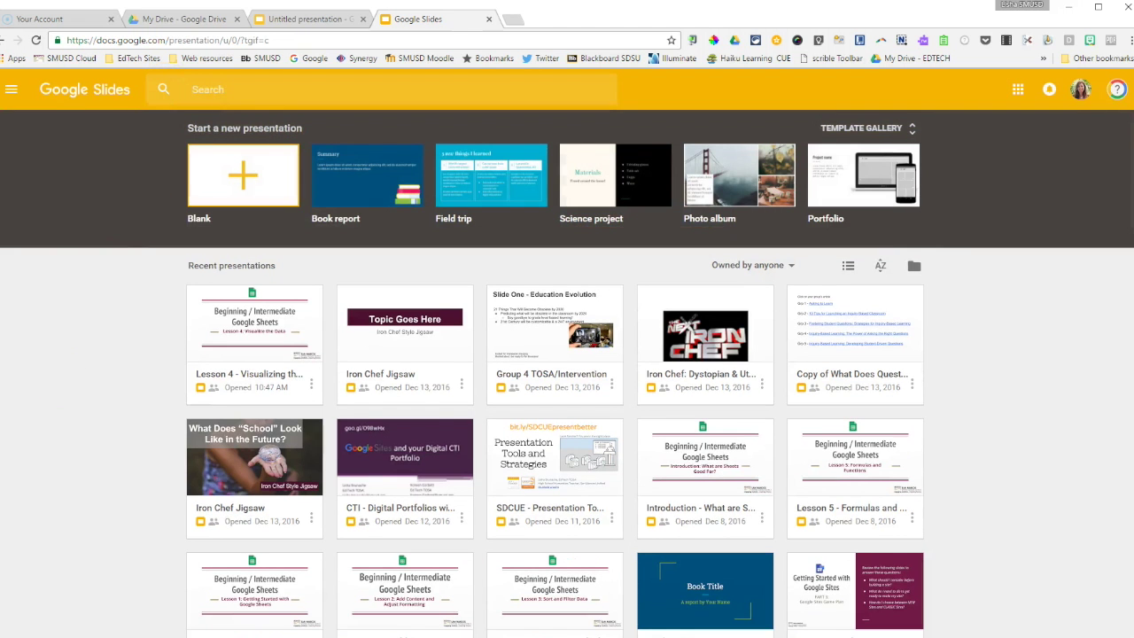
# Step: Rename the untitled presentation to 'Rename'
pyautogui.click(297, 19)
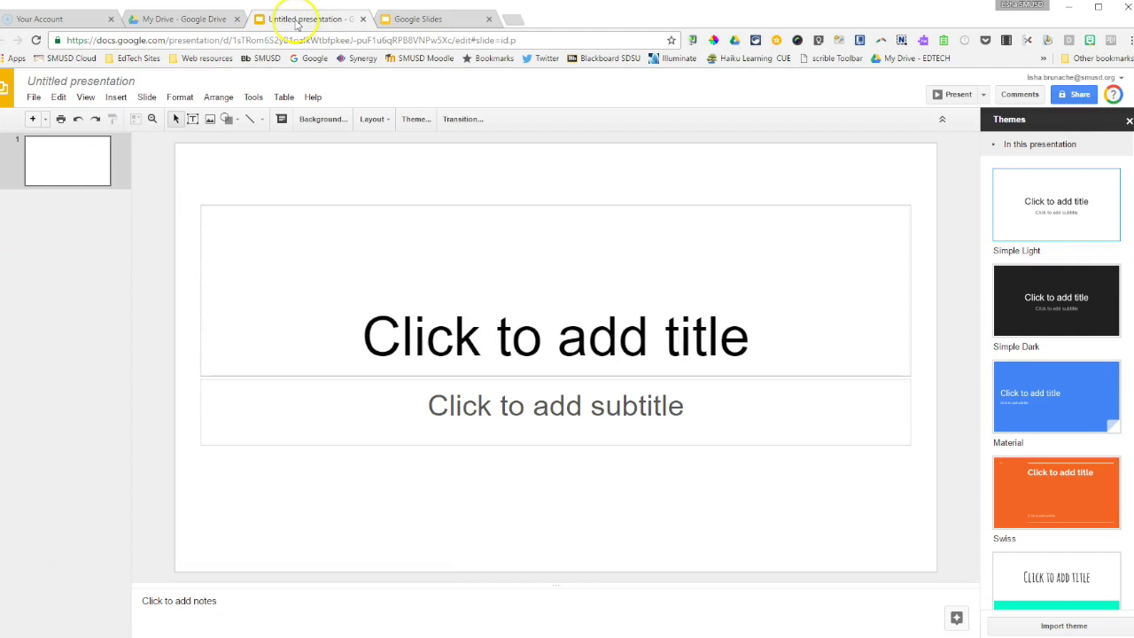
pyautogui.click(133, 80)
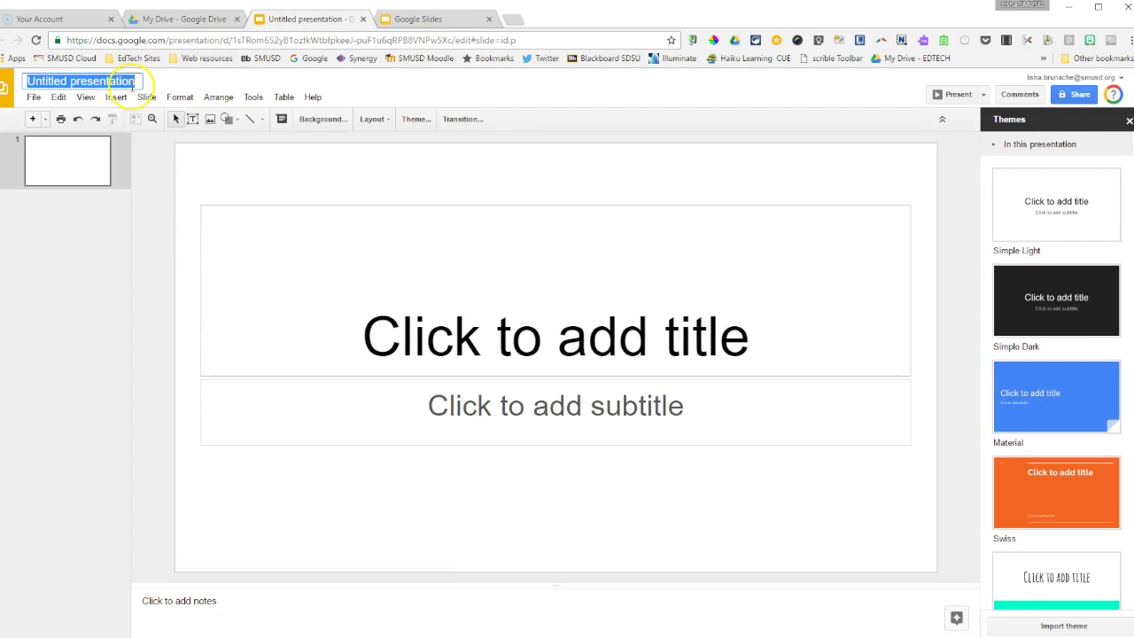
pyautogui.write('Rename')
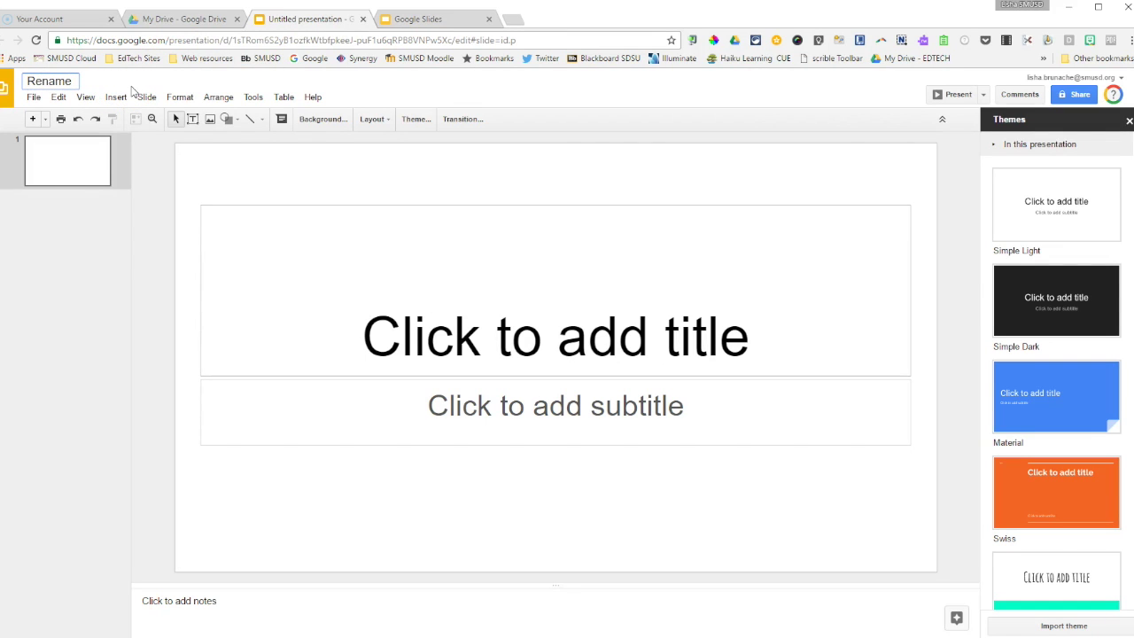
pyautogui.click(359, 167)
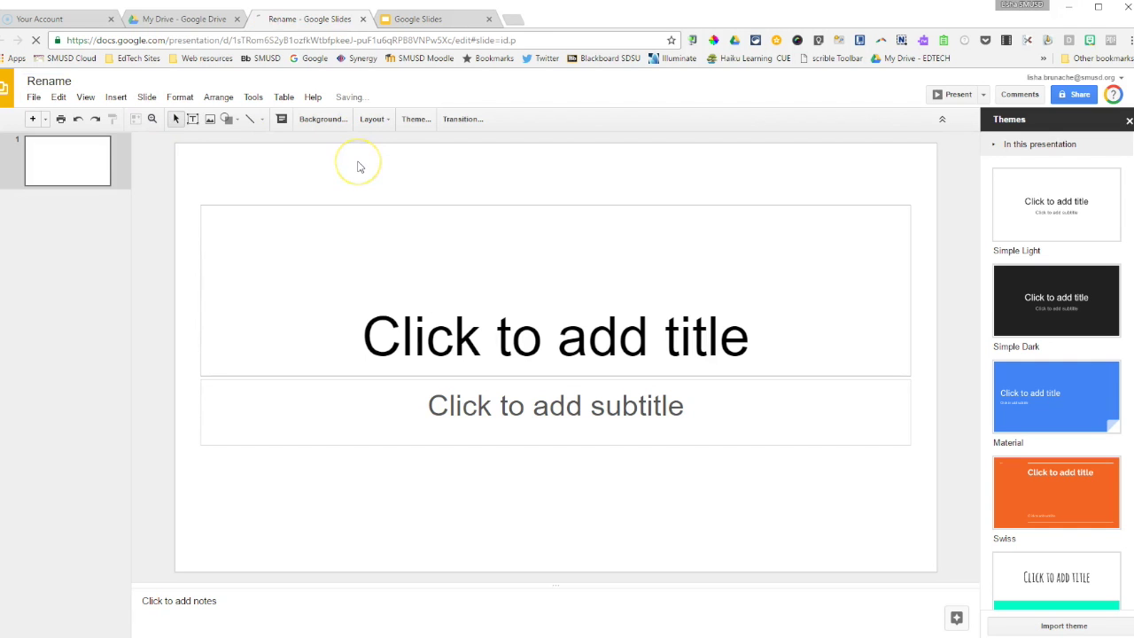
# Step: Share the presentation with a suggested contact and send the invitation
pyautogui.click(1072, 94)
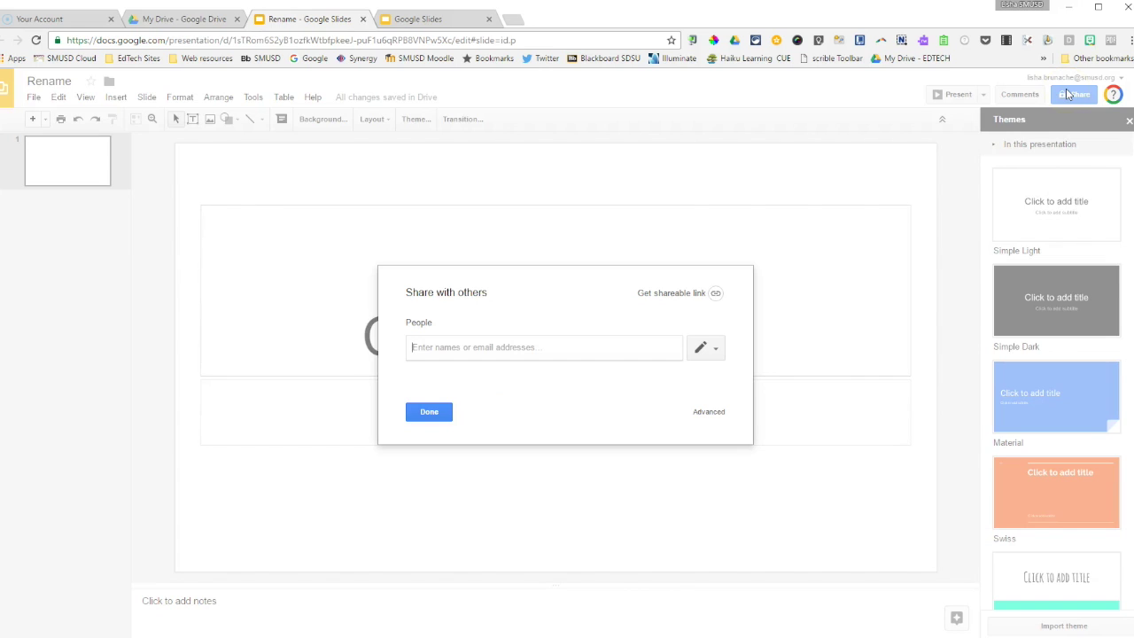
pyautogui.write('laura')
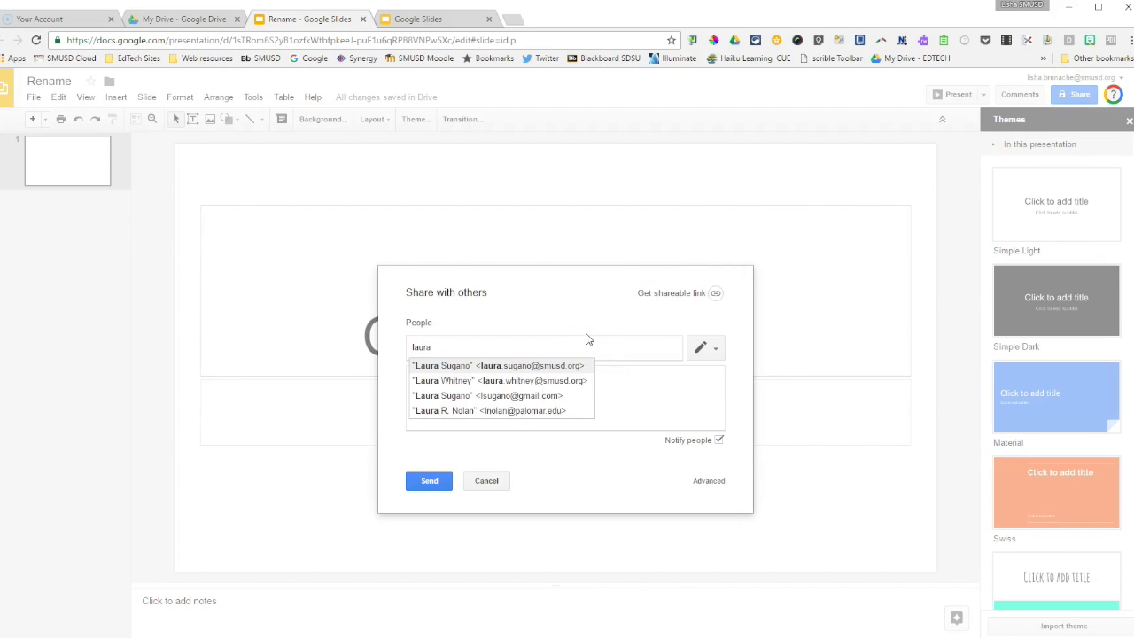
pyautogui.click(580, 366)
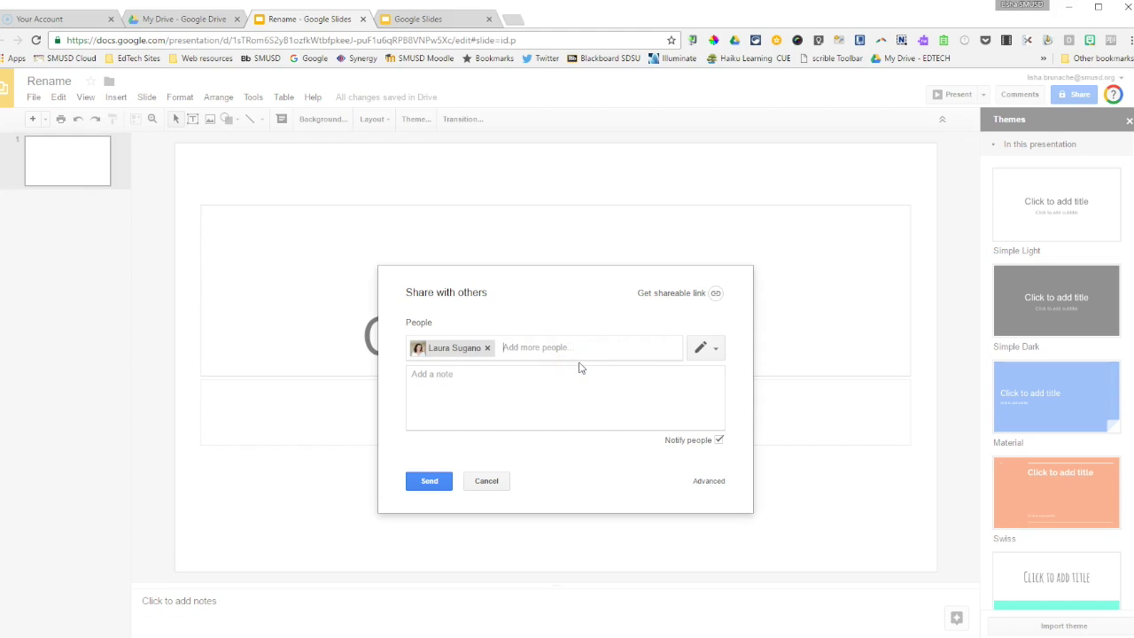
pyautogui.click(425, 483)
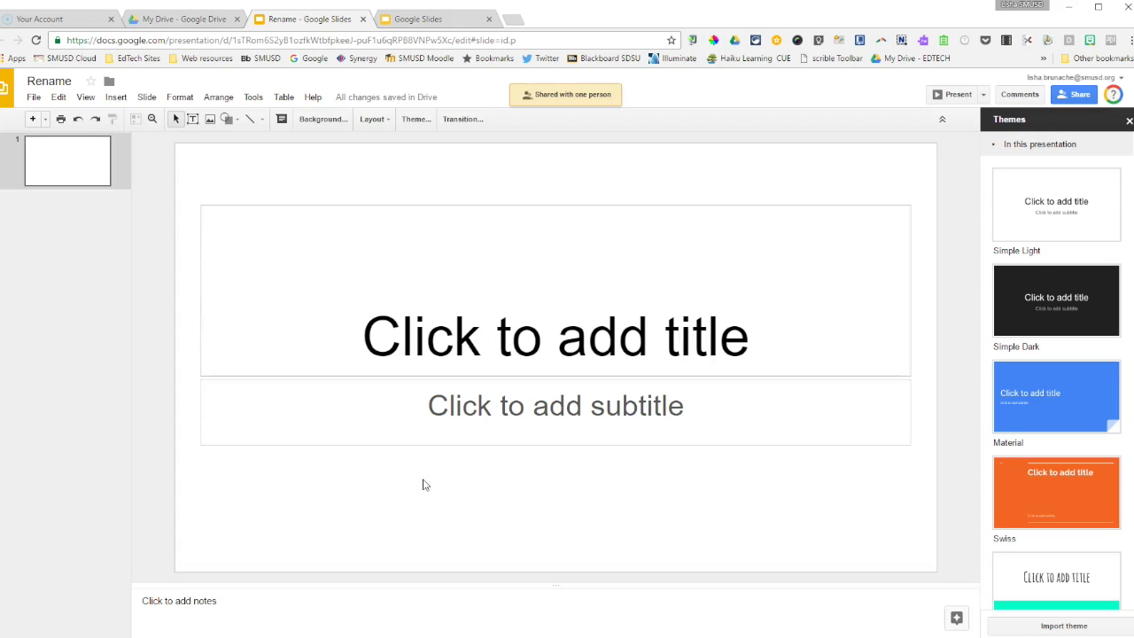
# Step: Try the Simple Dark, Material and Swiss themes, apply Beach Day, and use the Section header layout
pyautogui.click(306, 578)
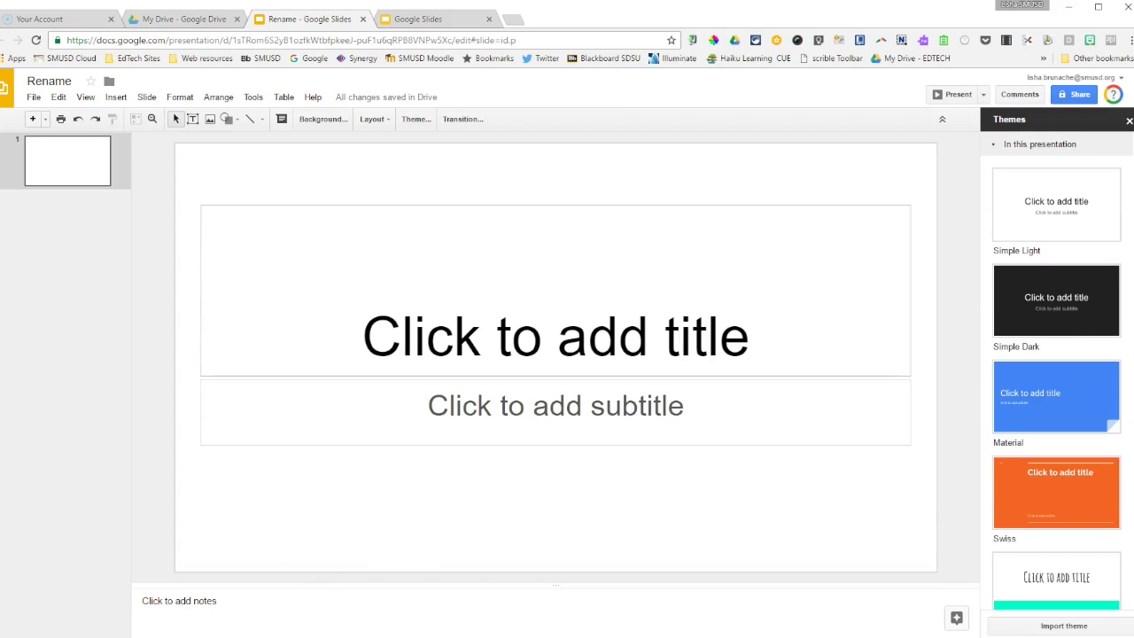
pyautogui.click(1050, 315)
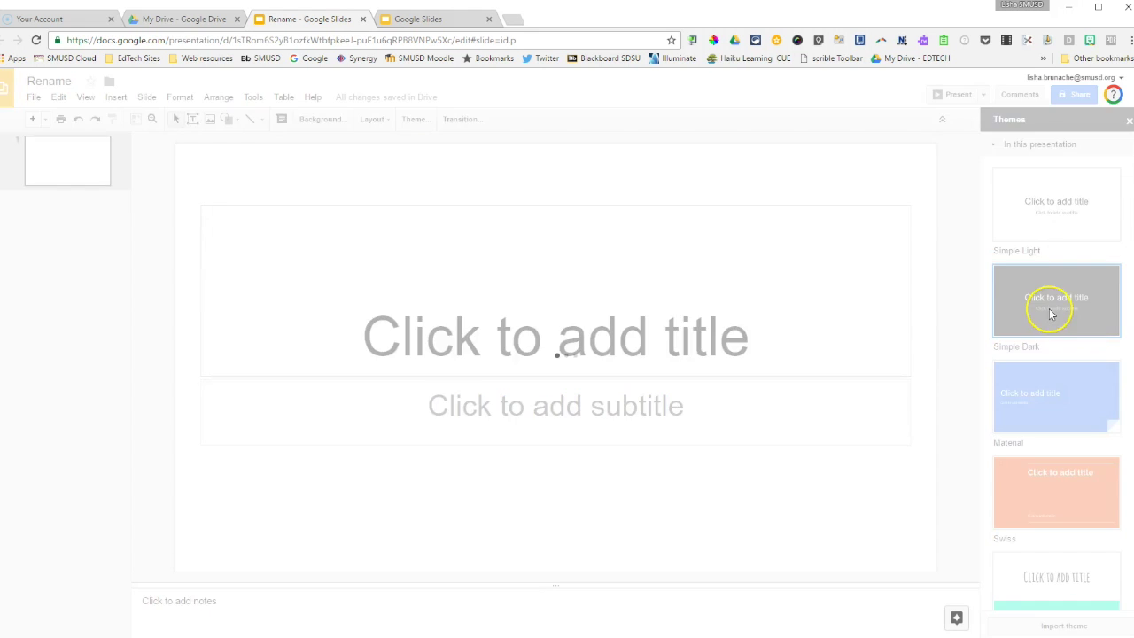
pyautogui.click(1057, 390)
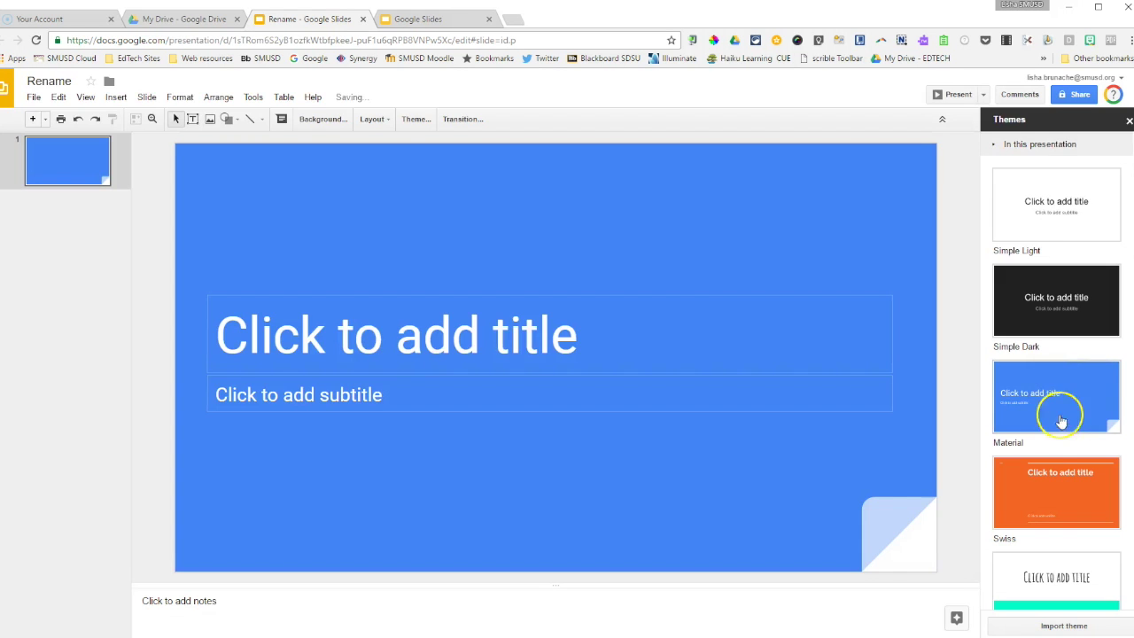
pyautogui.click(1064, 494)
pyautogui.scroll(-1, 1076, 574)
pyautogui.click(1078, 573)
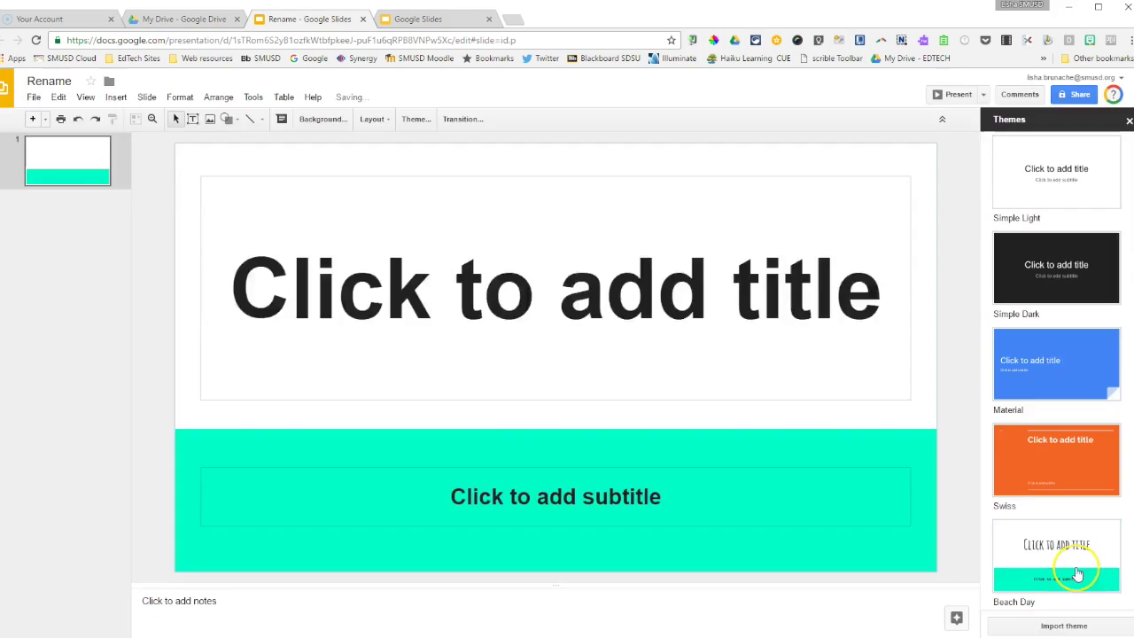
pyautogui.click(373, 119)
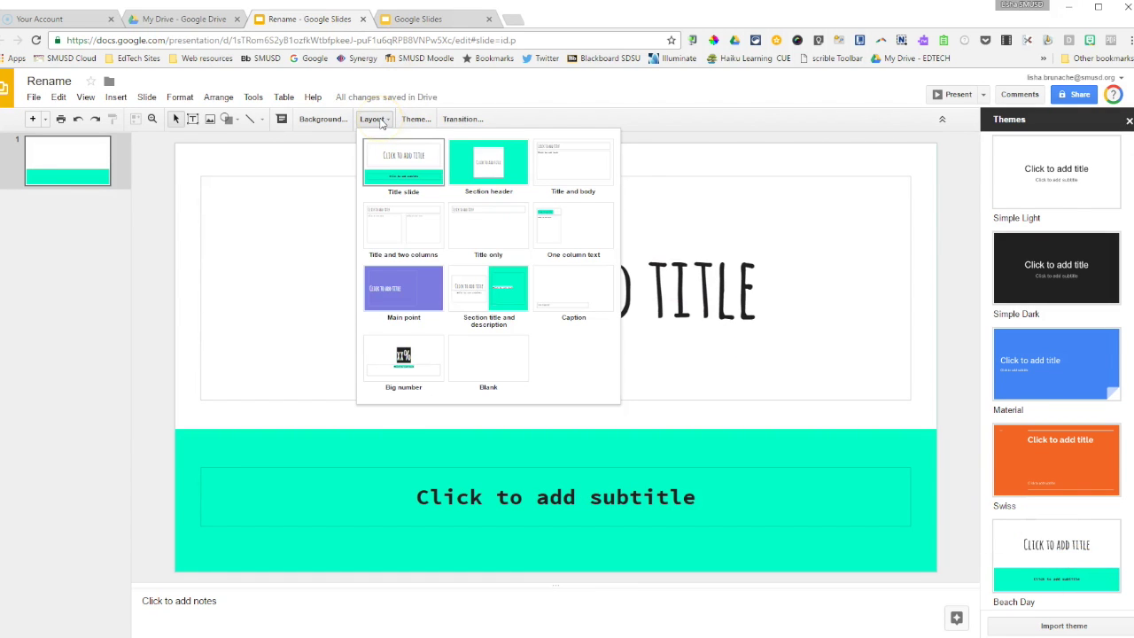
pyautogui.click(511, 175)
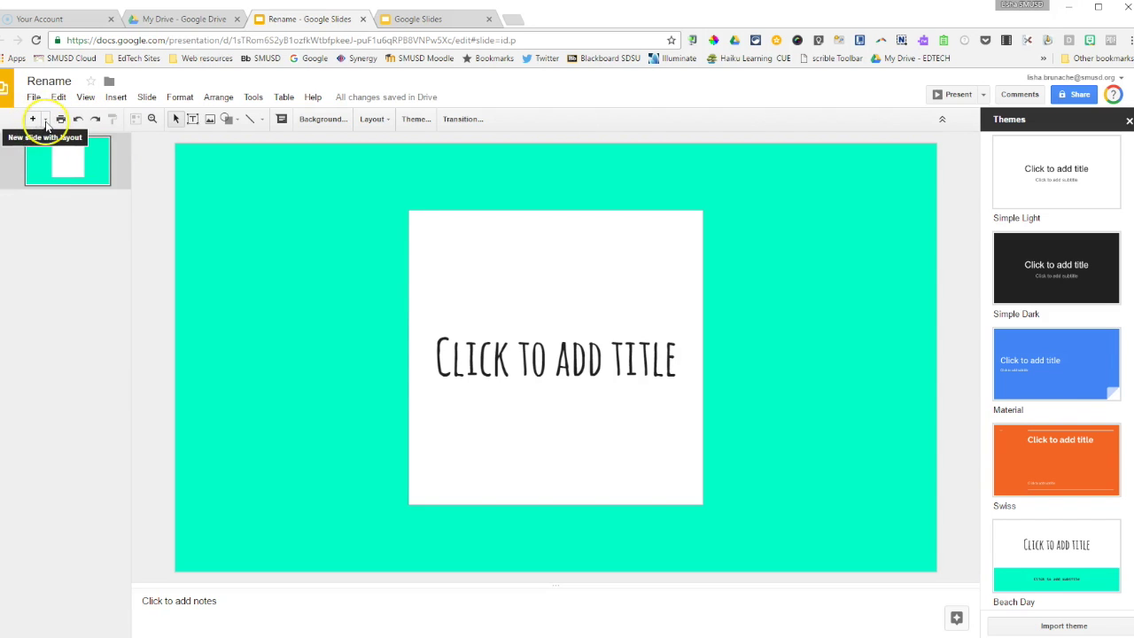
# Step: Add a second slide with the Title only layout
pyautogui.click(45, 121)
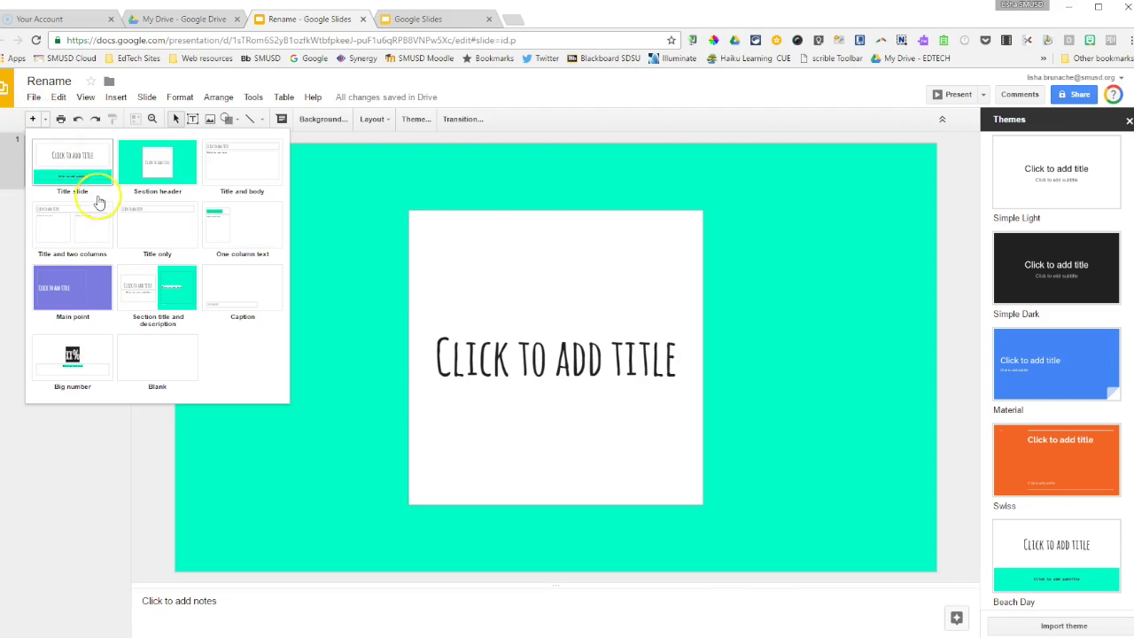
pyautogui.click(141, 228)
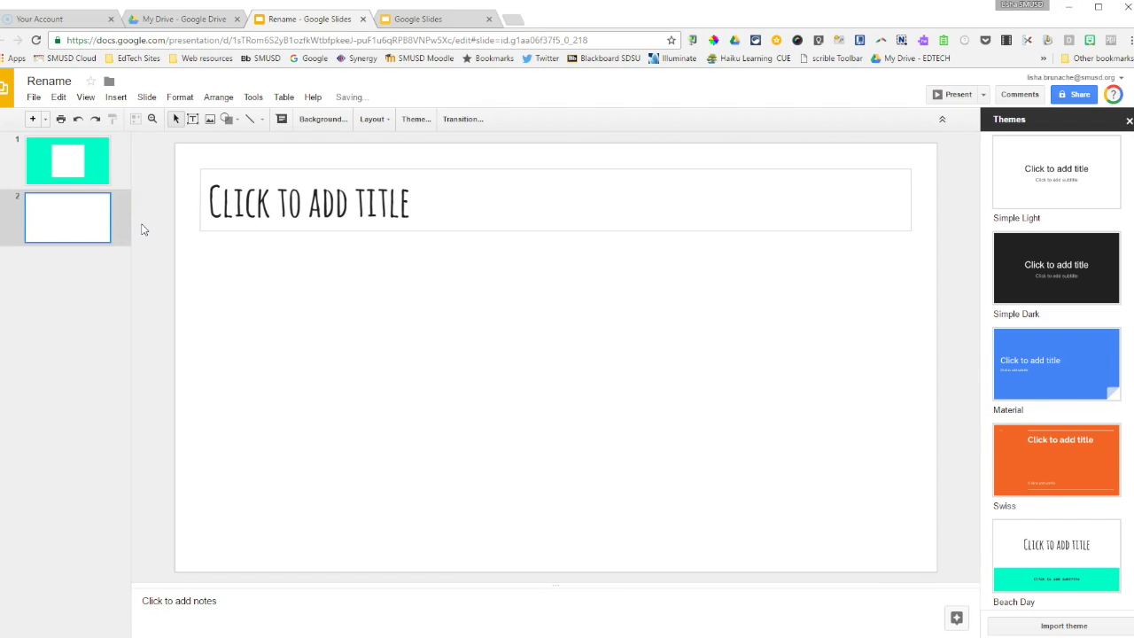
pyautogui.click(116, 96)
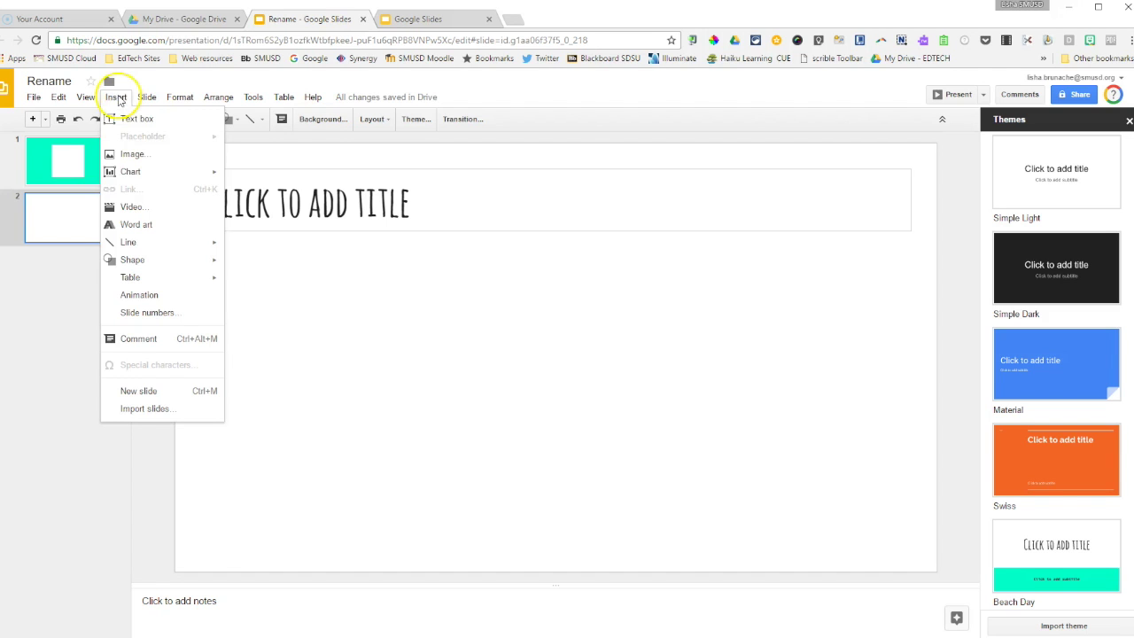
# Step: Add a text box of the five pasted Depression causes as a dark red bulleted list
pyautogui.click(136, 119)
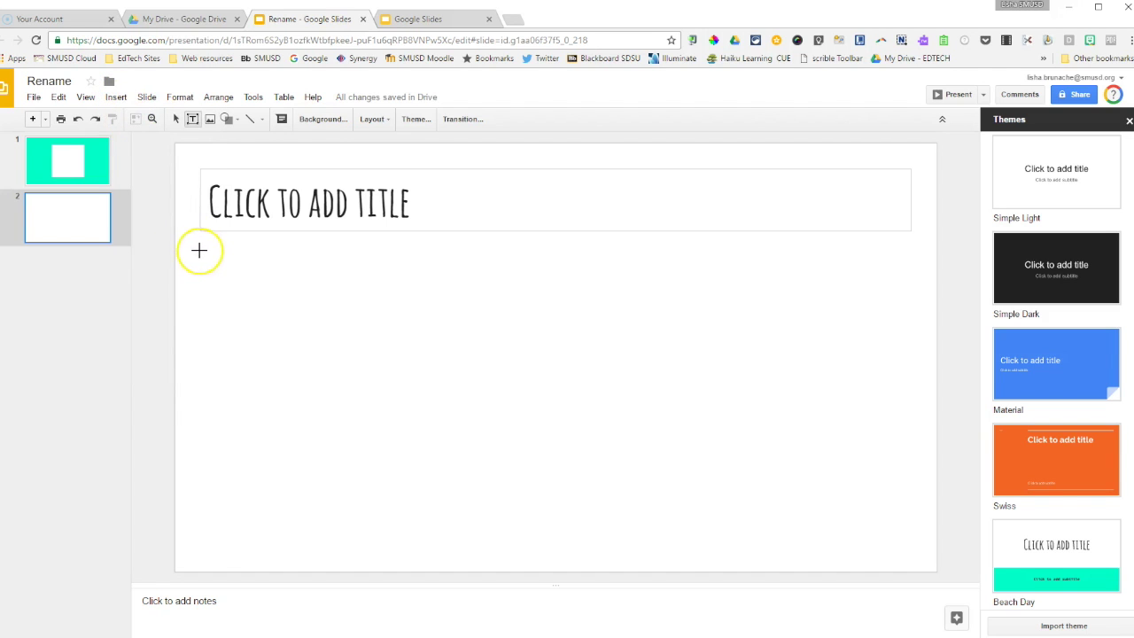
pyautogui.moveTo(199, 250); pyautogui.dragTo(435, 413)
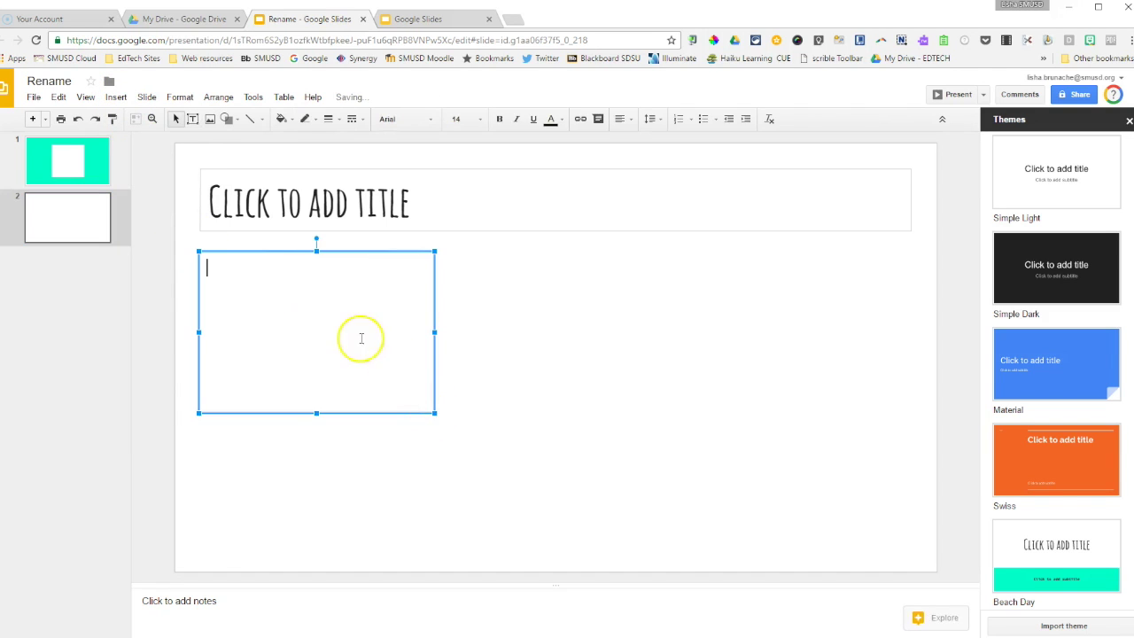
pyautogui.write('Stock Market Crash of 1929 Bank Failures Reduction in Purchasing Across the Board American Economic Policy with Europe Drought Conditions (Dust Bowl)')
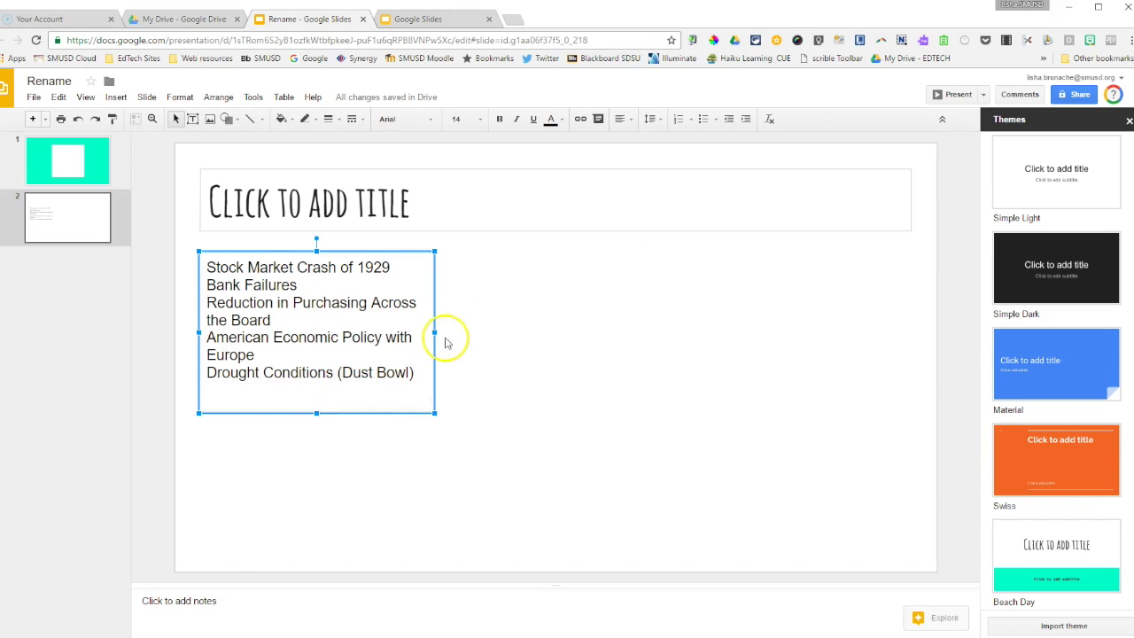
pyautogui.moveTo(433, 374); pyautogui.dragTo(194, 249)
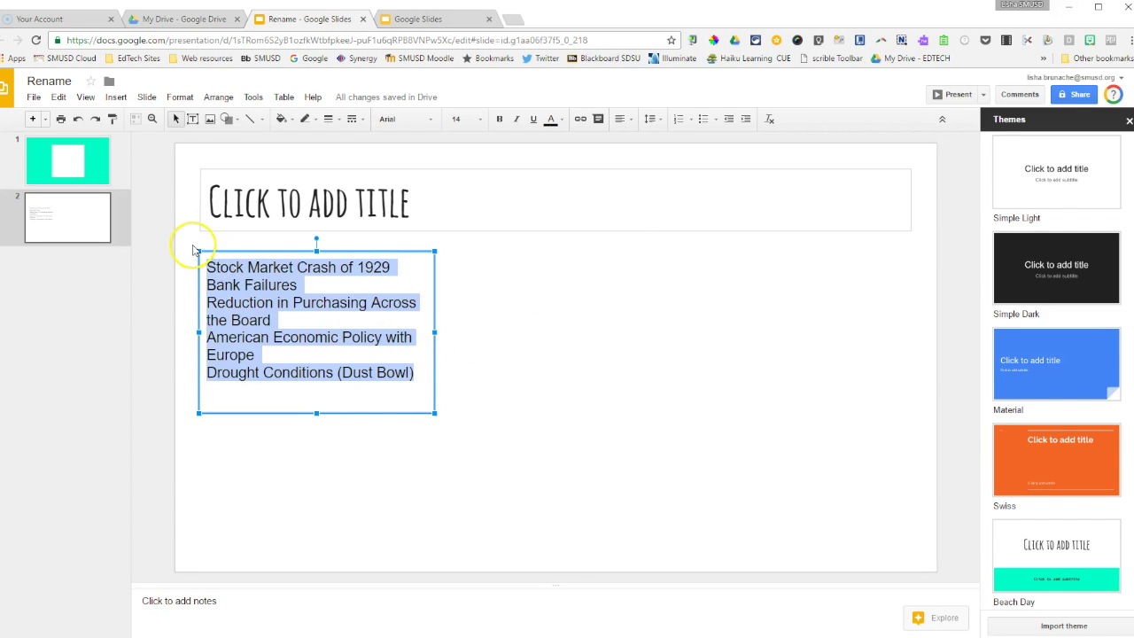
pyautogui.click(705, 119)
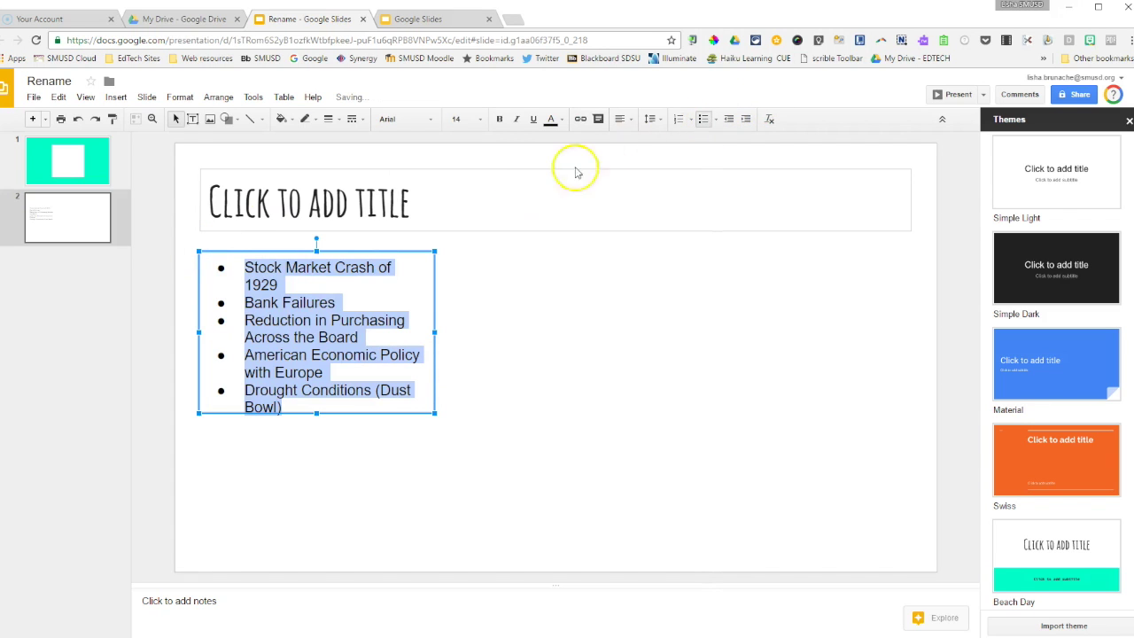
pyautogui.click(551, 119)
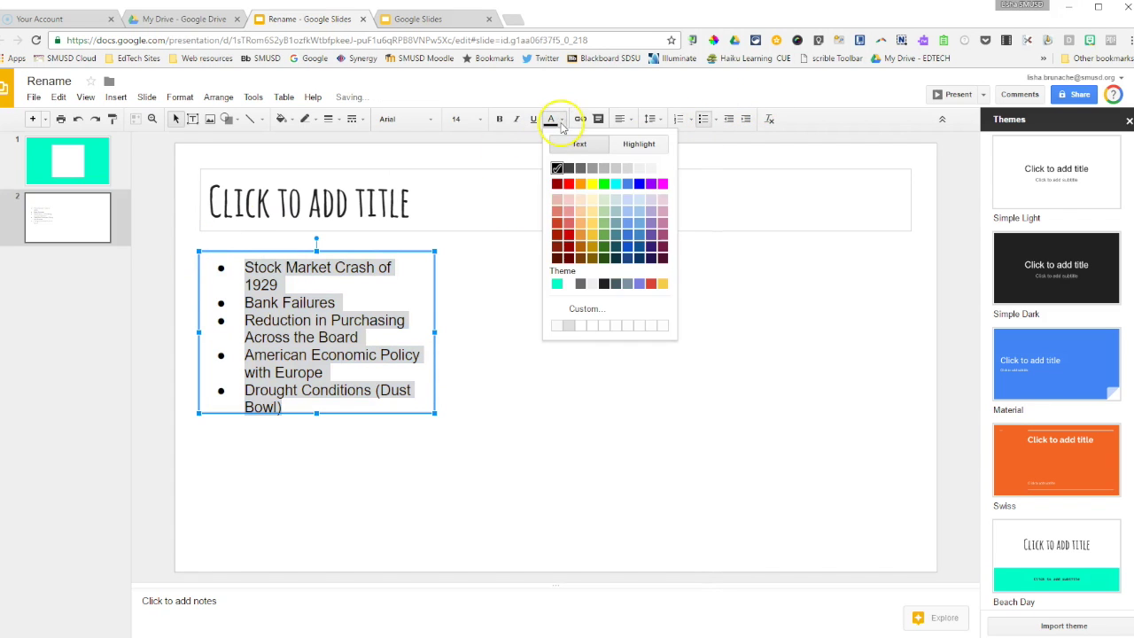
pyautogui.click(558, 235)
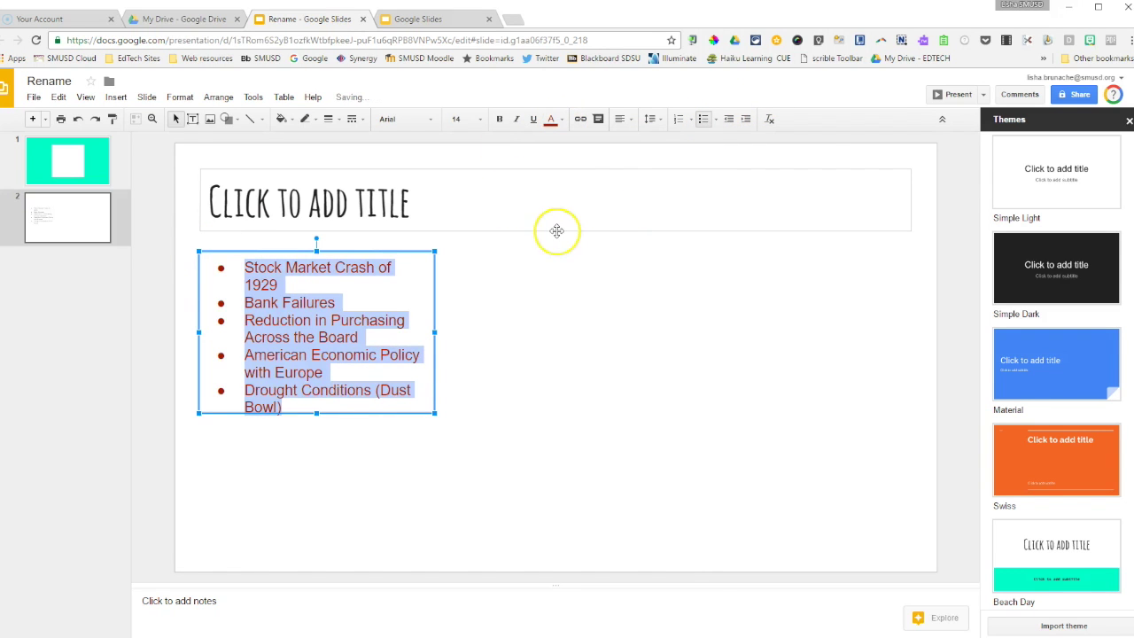
pyautogui.click(518, 338)
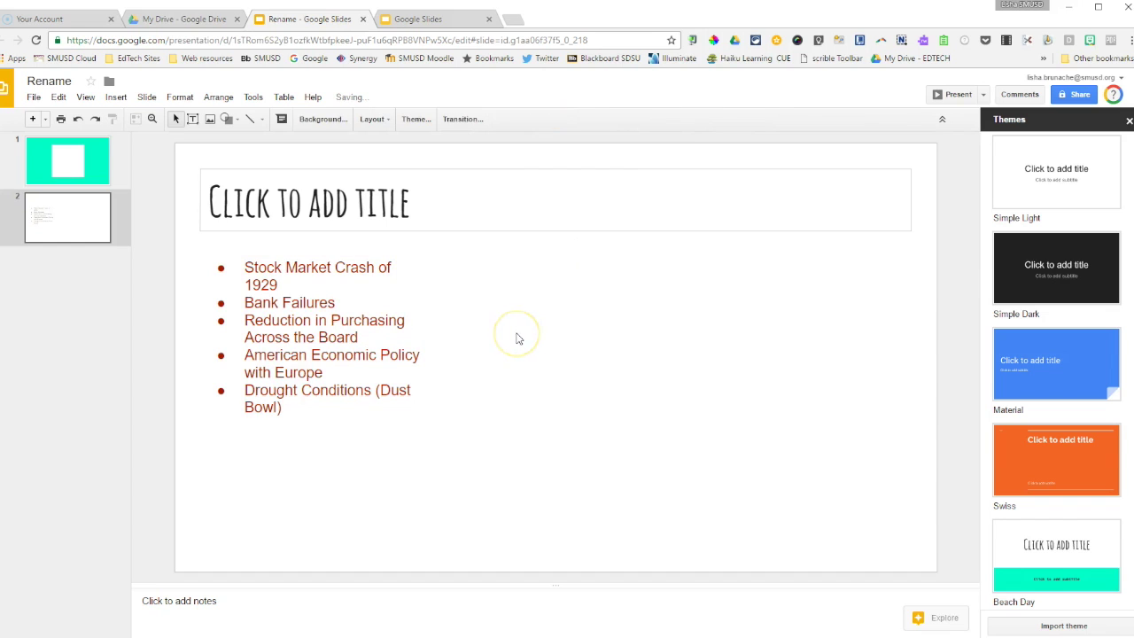
# Step: Give the causes list box a light yellow fill
pyautogui.click(382, 329)
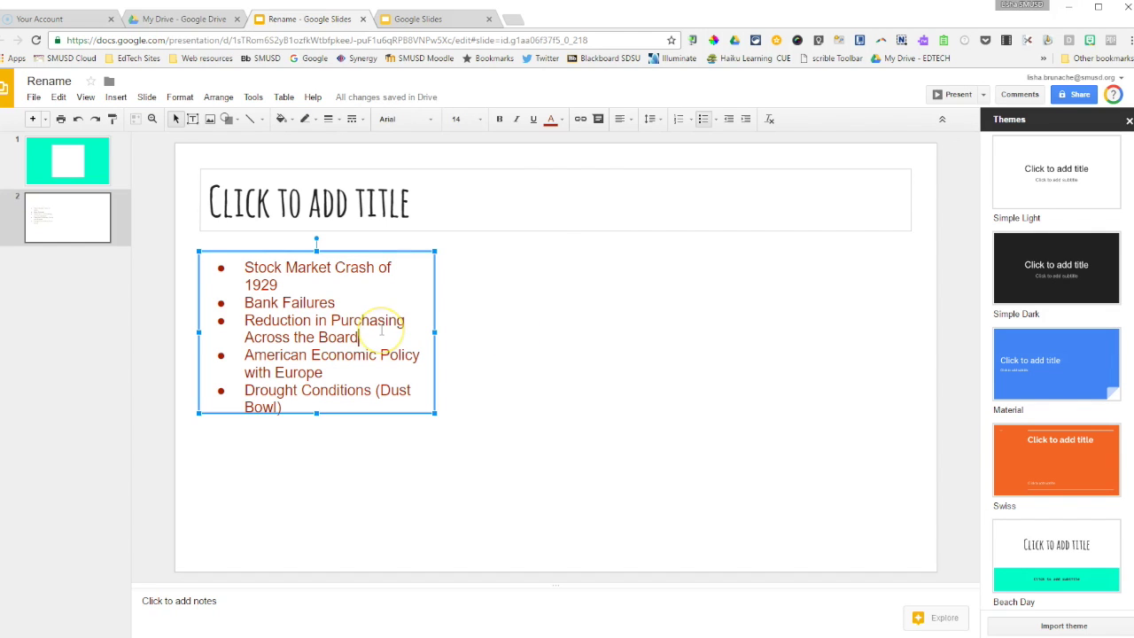
pyautogui.click(291, 119)
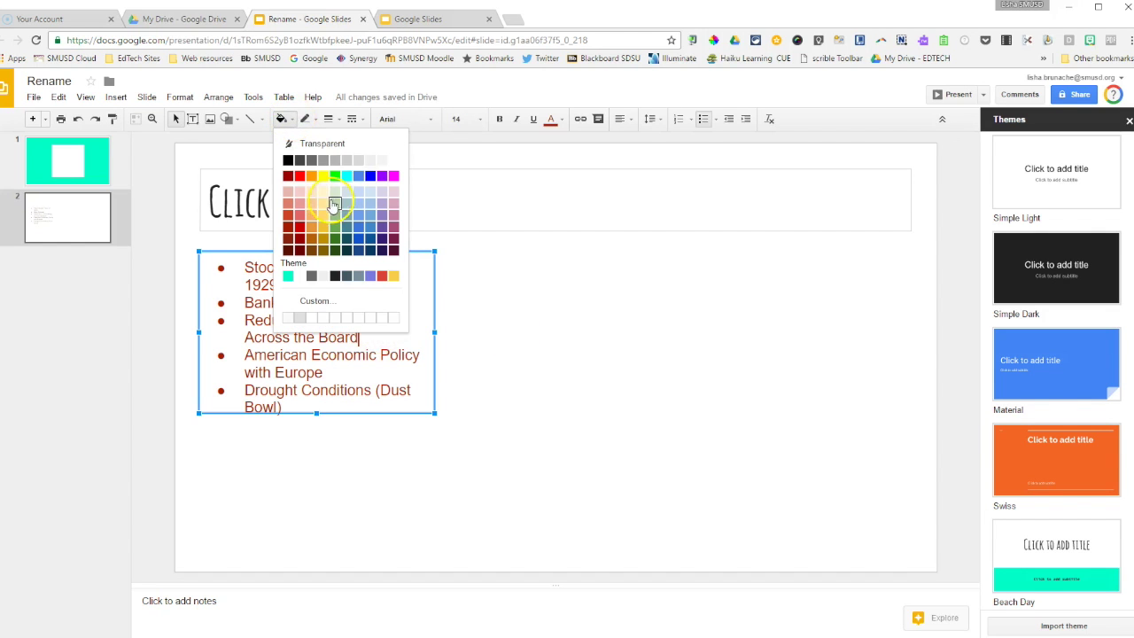
pyautogui.click(324, 193)
pyautogui.click(458, 274)
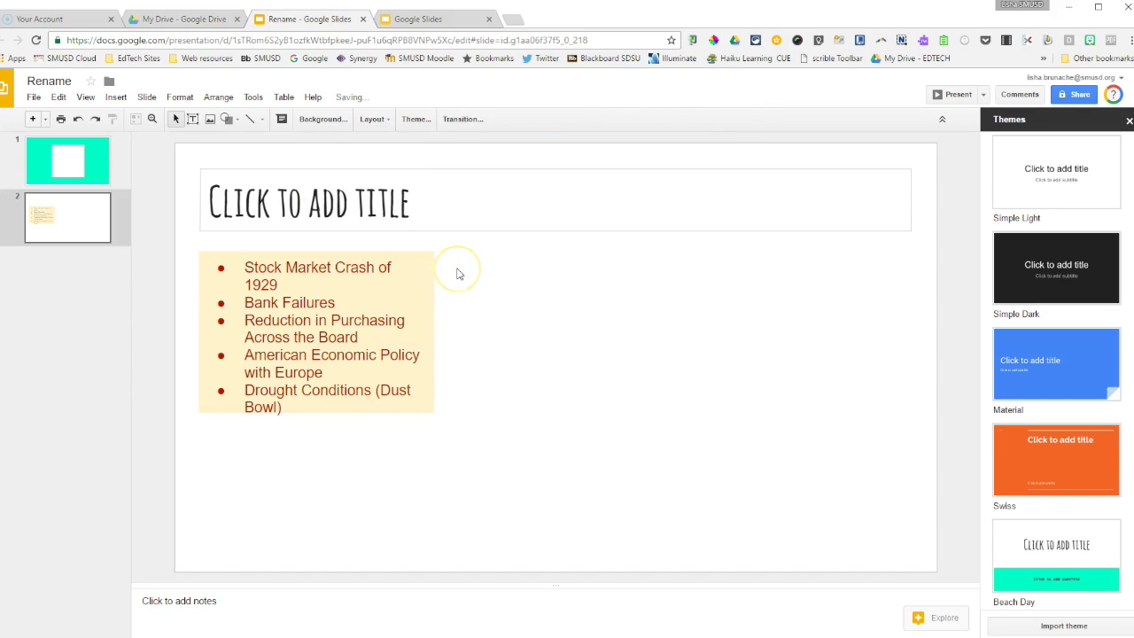
# Step: Enlarge the yellow causes box and move it to the slide's right half
pyautogui.click(400, 292)
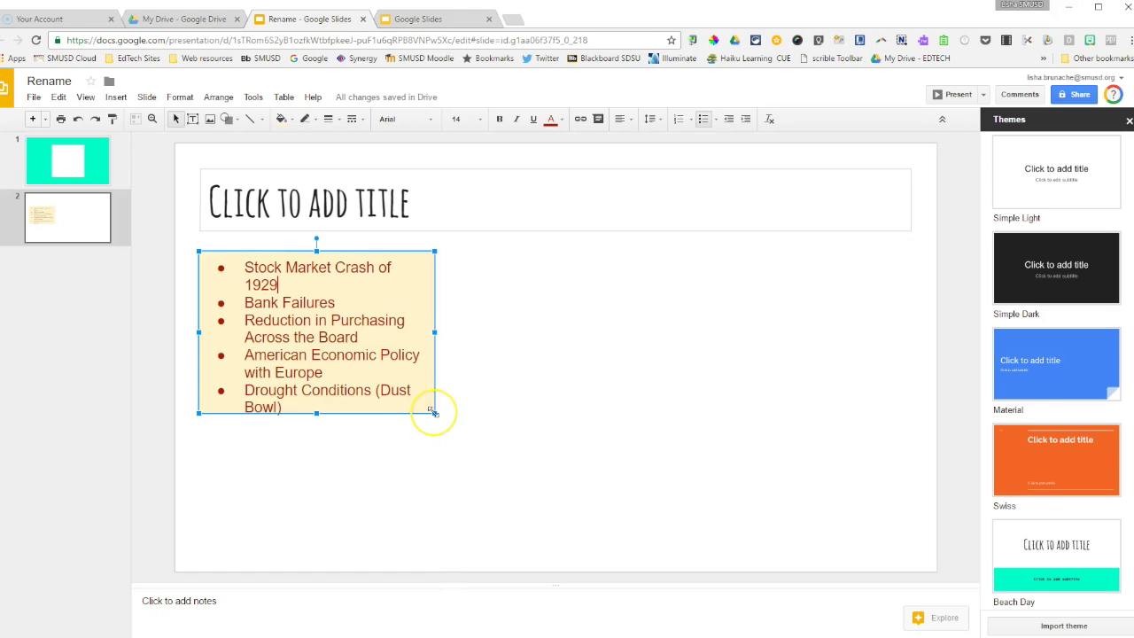
pyautogui.moveTo(435, 412); pyautogui.dragTo(534, 504)
pyautogui.click(625, 443)
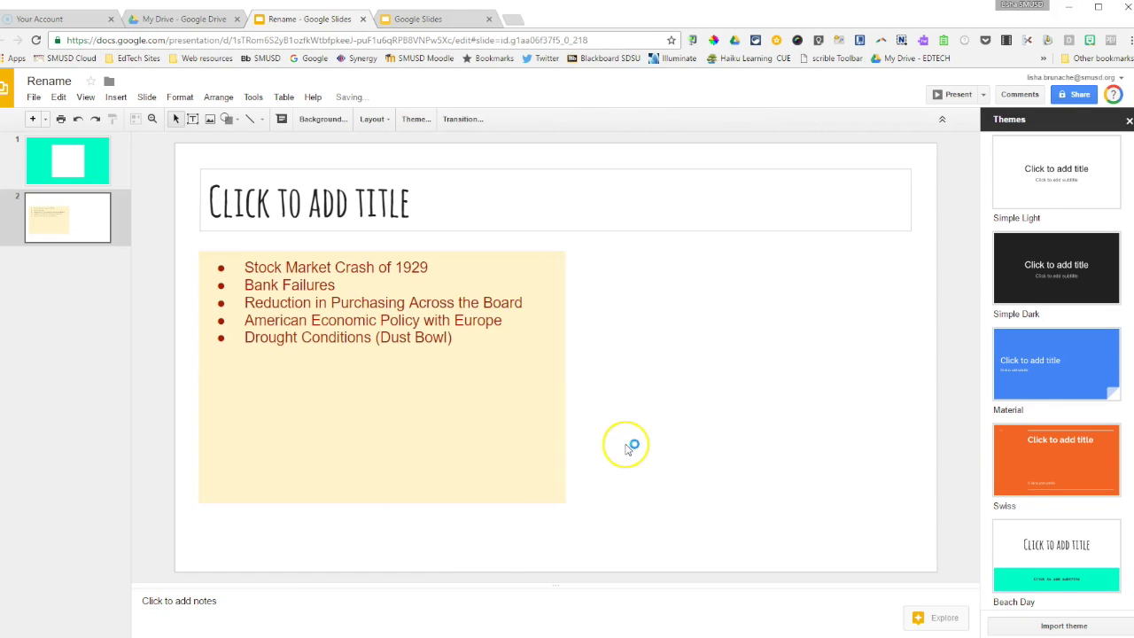
pyautogui.click(494, 388)
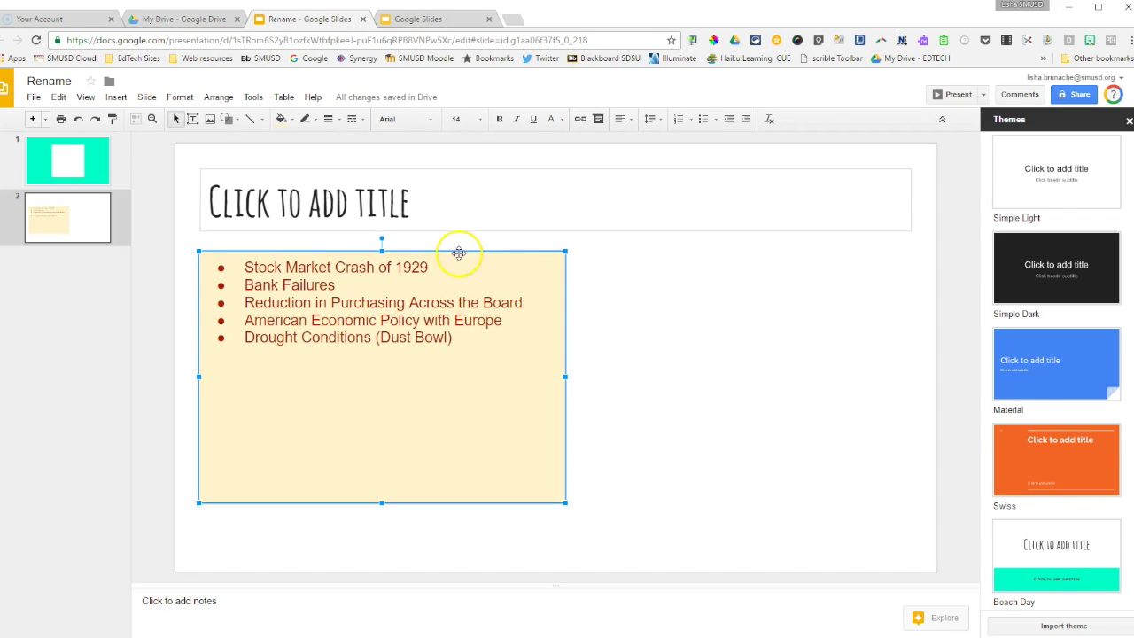
pyautogui.moveTo(458, 253); pyautogui.dragTo(812, 249)
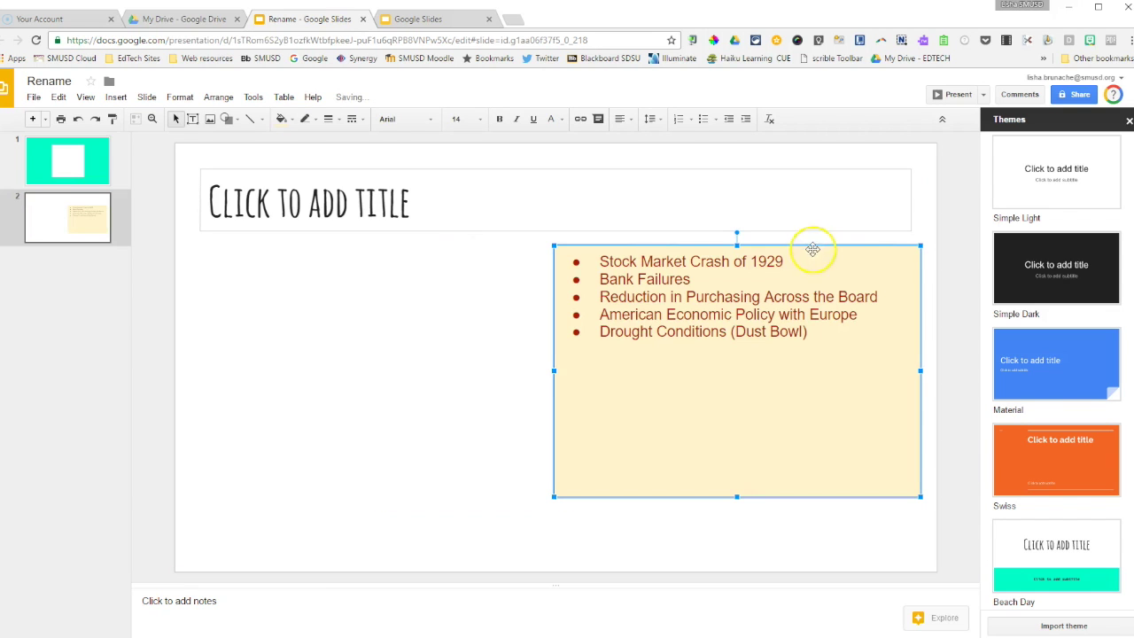
pyautogui.click(420, 358)
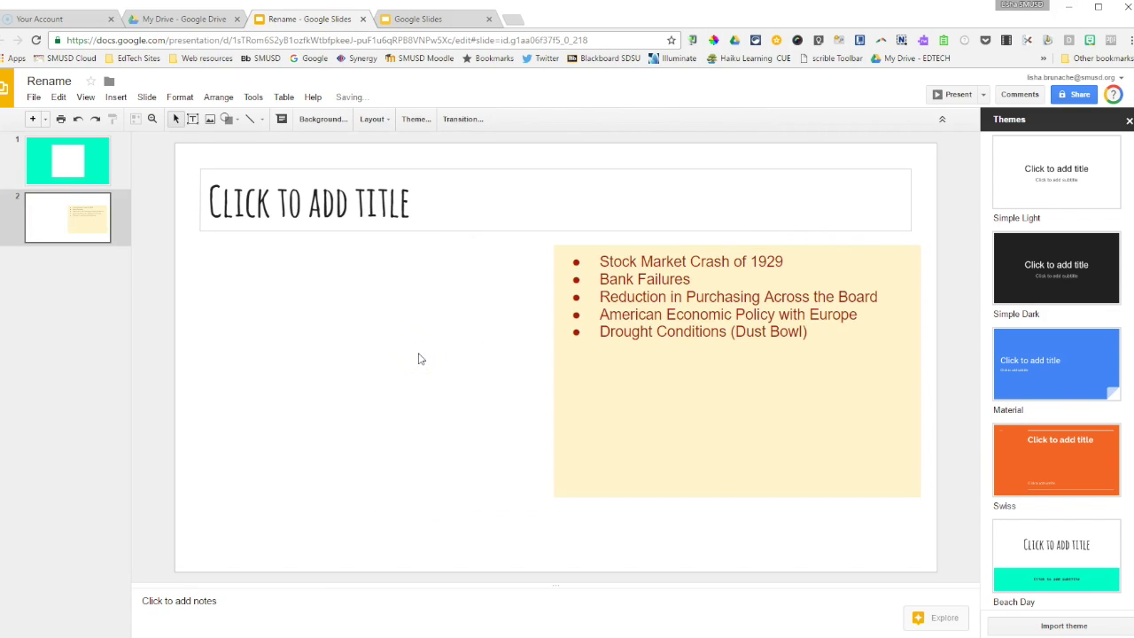
# Step: Start inserting an image on slide 2 and look through the Google Drive images
pyautogui.click(116, 97)
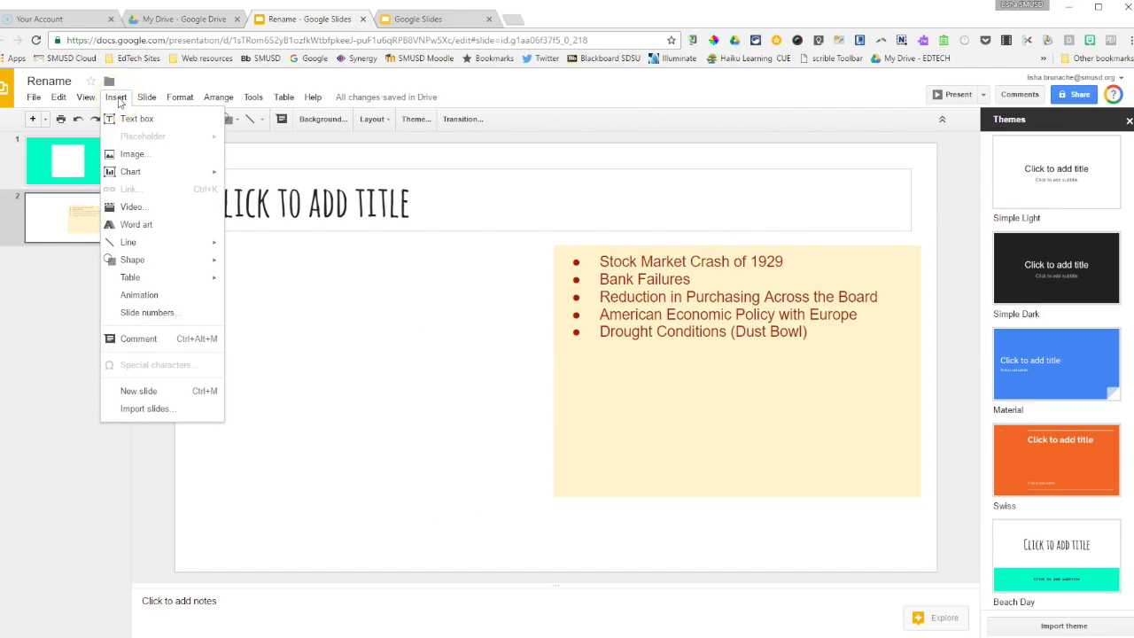
pyautogui.click(141, 156)
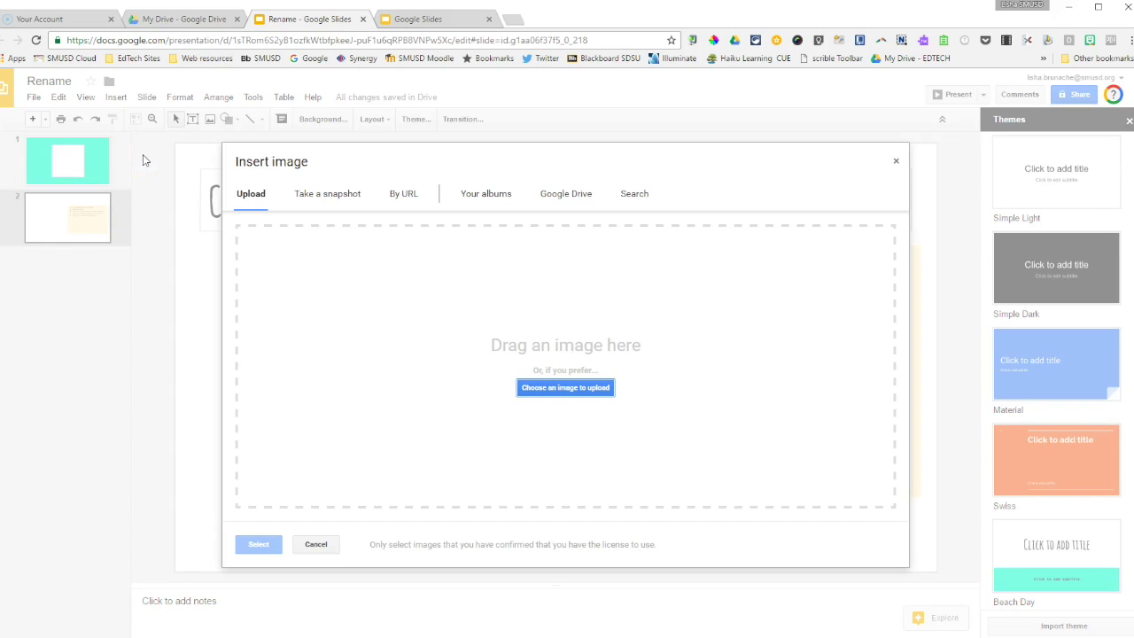
pyautogui.click(202, 226)
pyautogui.click(564, 193)
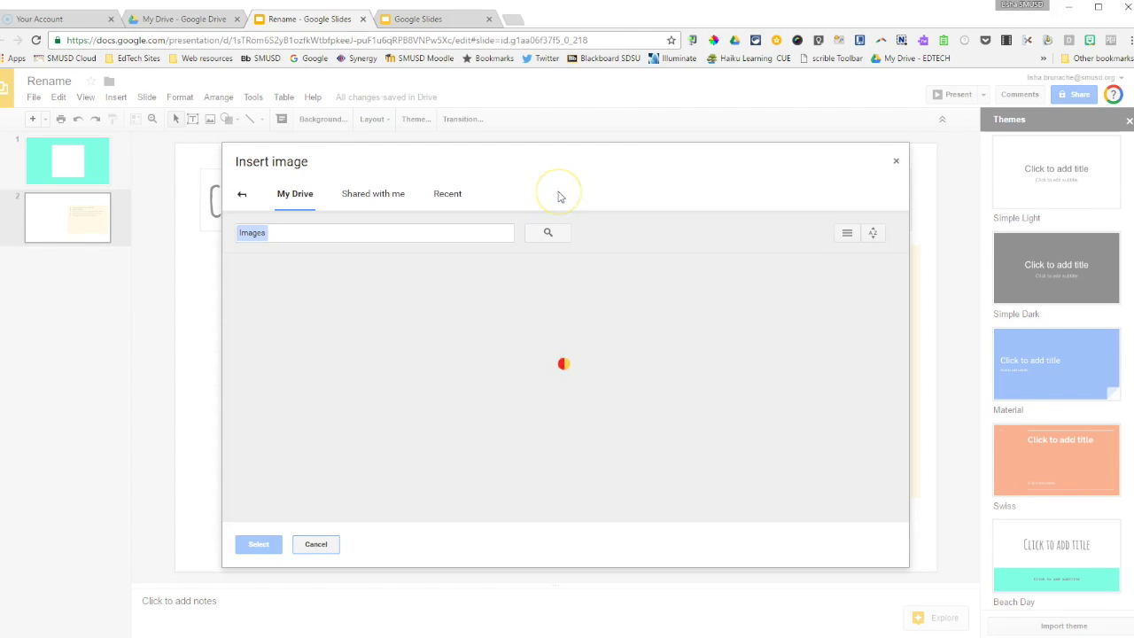
pyautogui.click(242, 195)
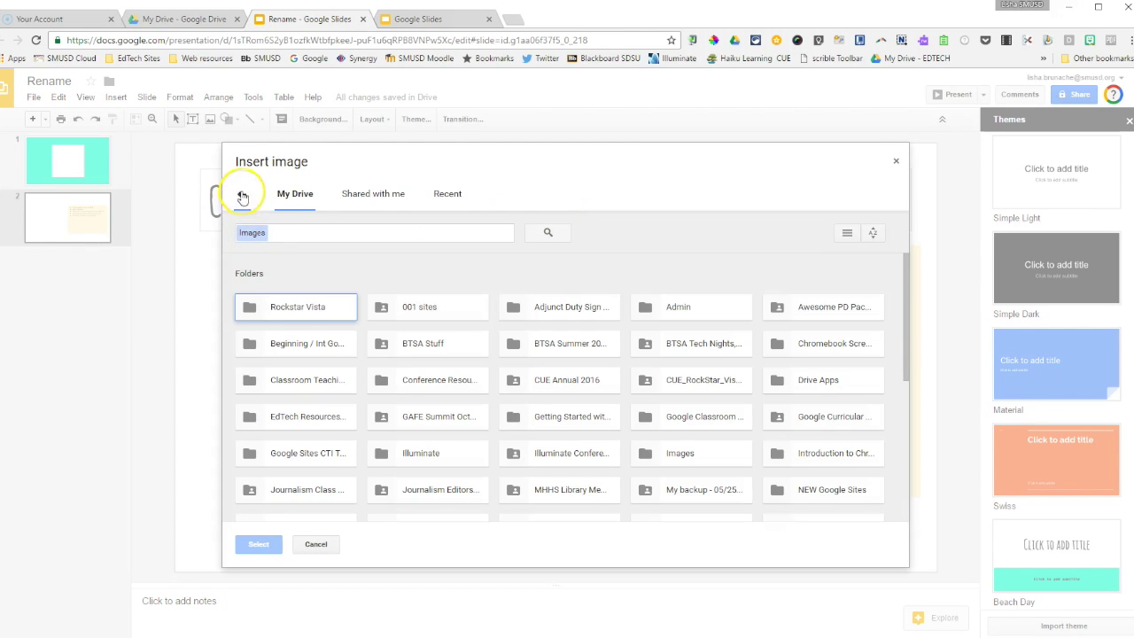
# Step: Search the web for 'The Great Depression' and insert the bronze statues photo
pyautogui.click(636, 197)
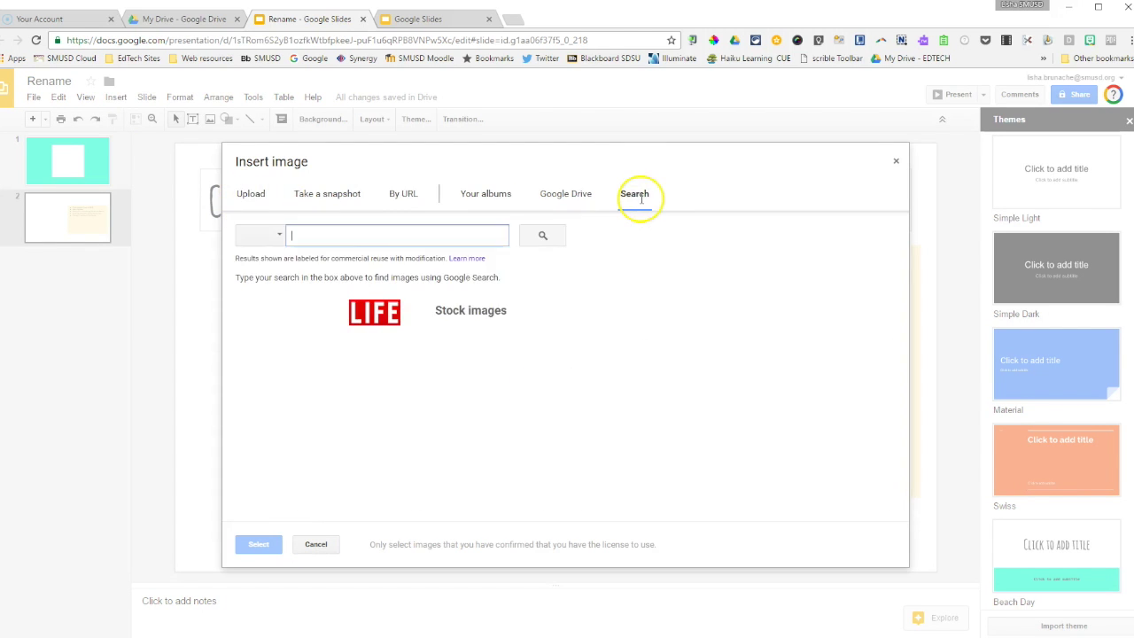
pyautogui.write('The Great Depression')
pyautogui.press('Return')
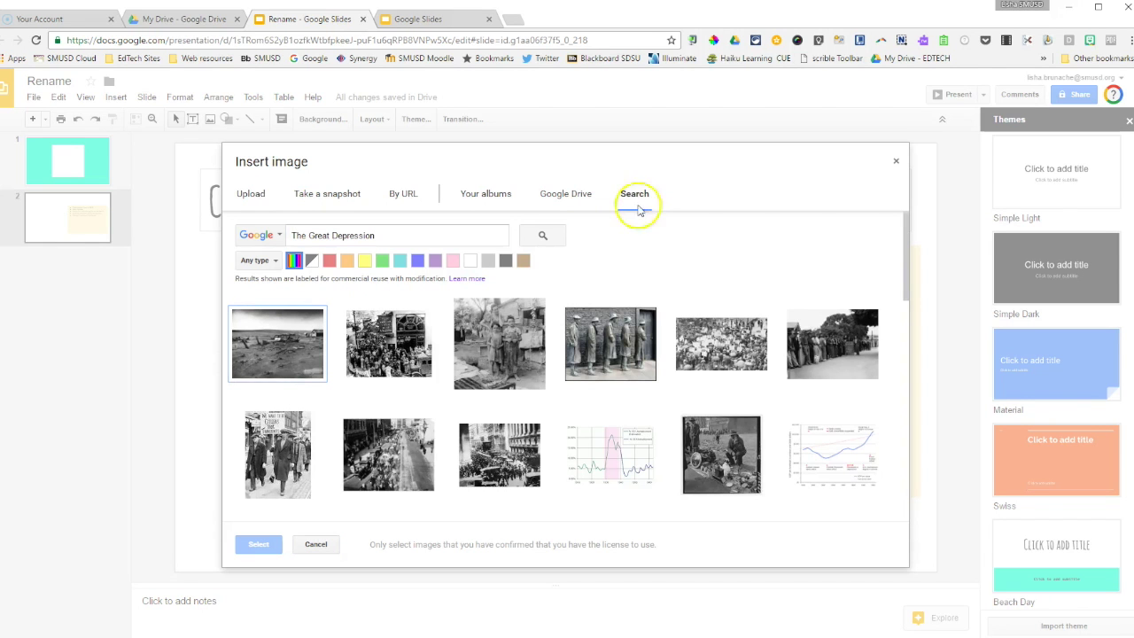
pyautogui.click(514, 448)
pyautogui.scroll(-5, 514, 448)
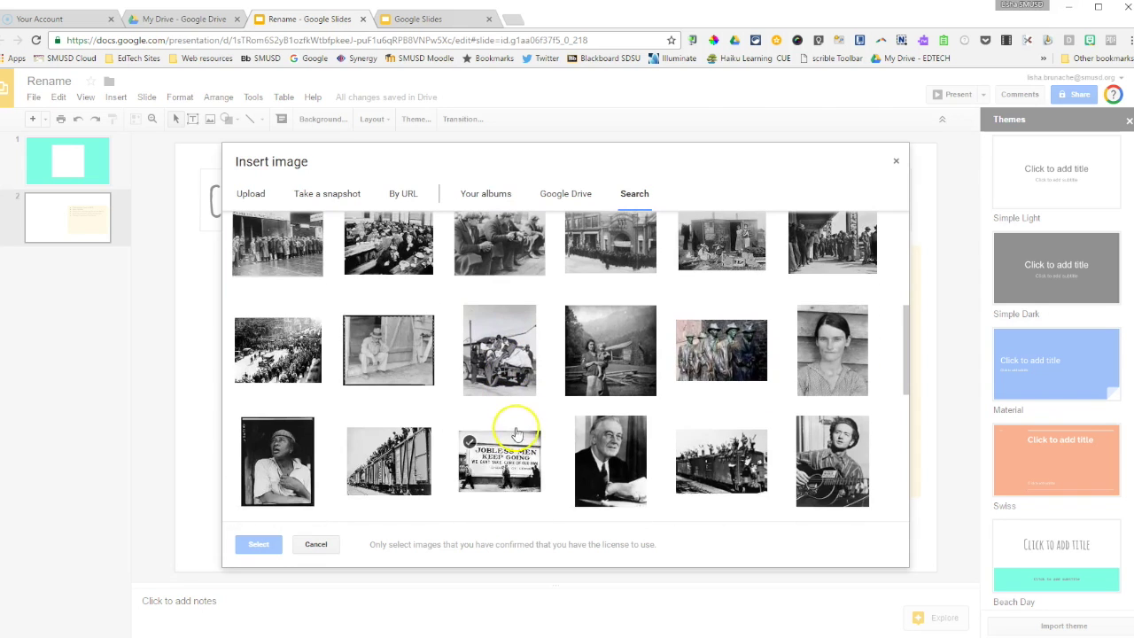
pyautogui.click(722, 349)
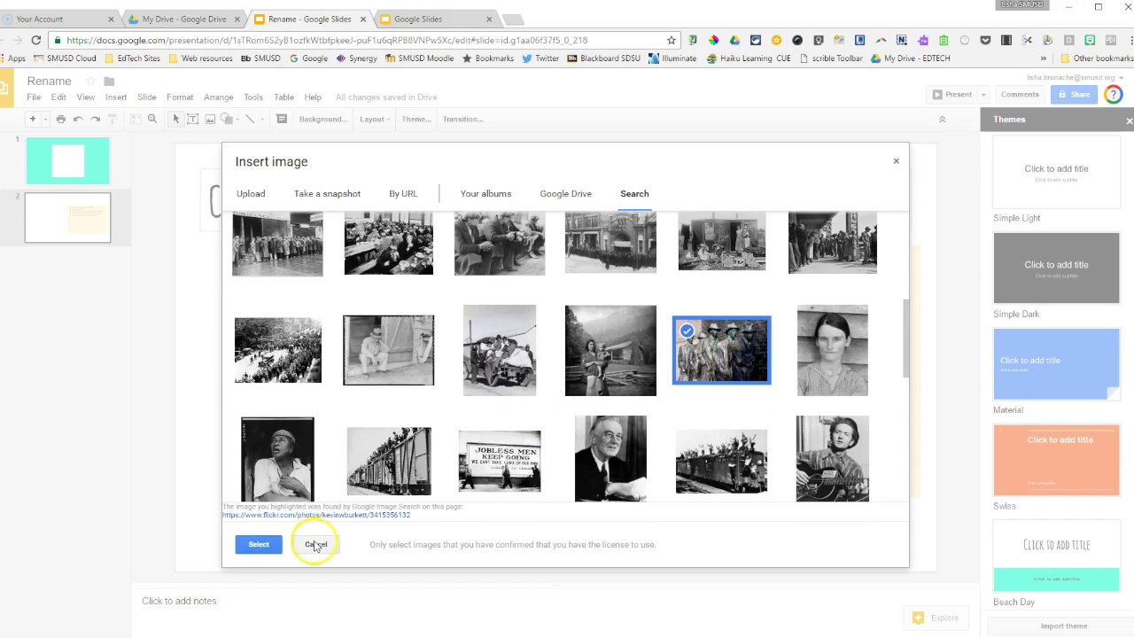
pyautogui.click(255, 544)
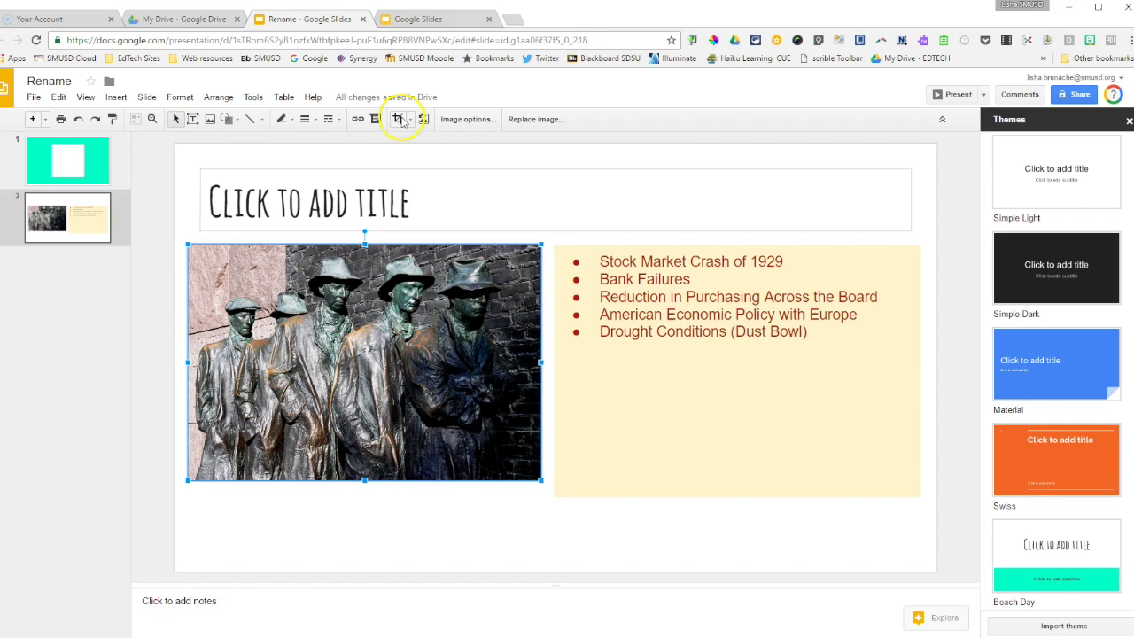
pyautogui.click(399, 119)
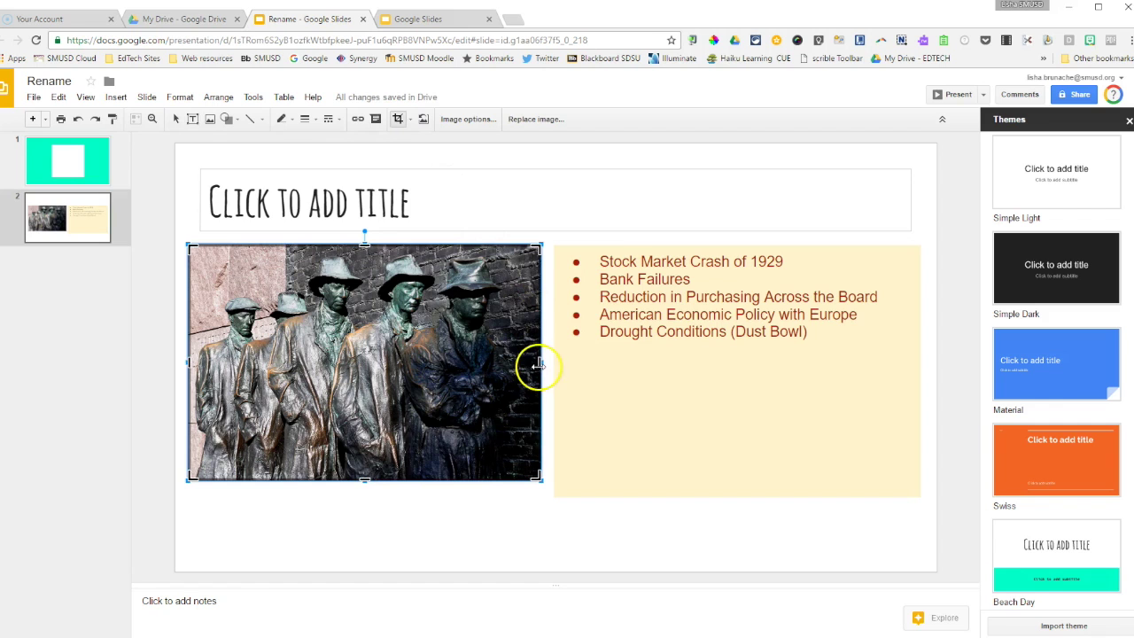
pyautogui.moveTo(537, 363); pyautogui.dragTo(431, 365)
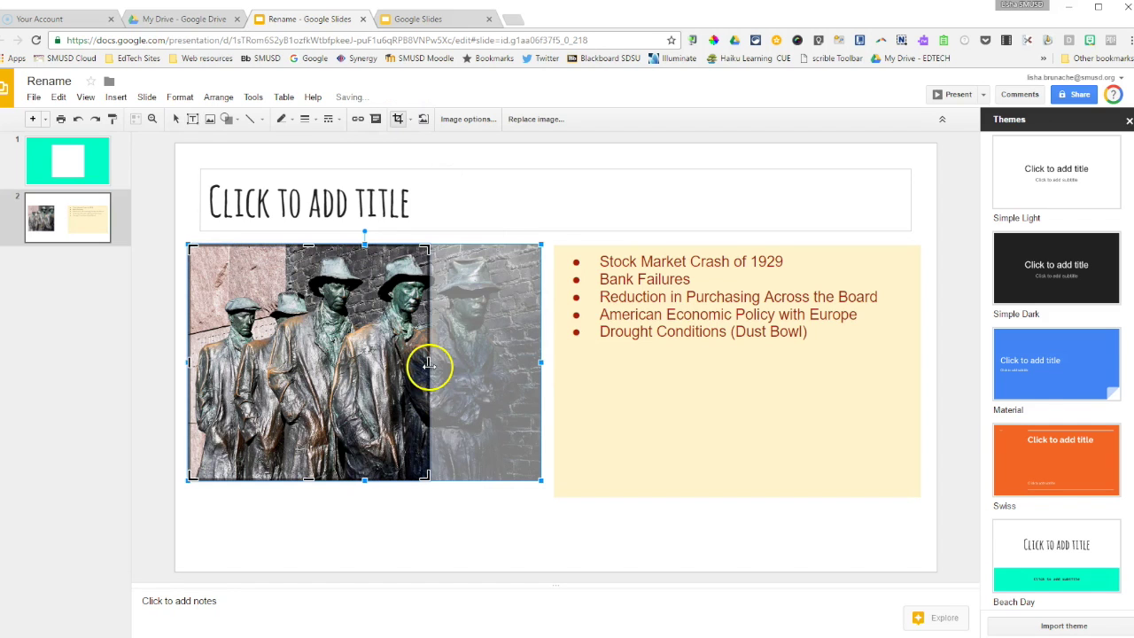
pyautogui.click(479, 522)
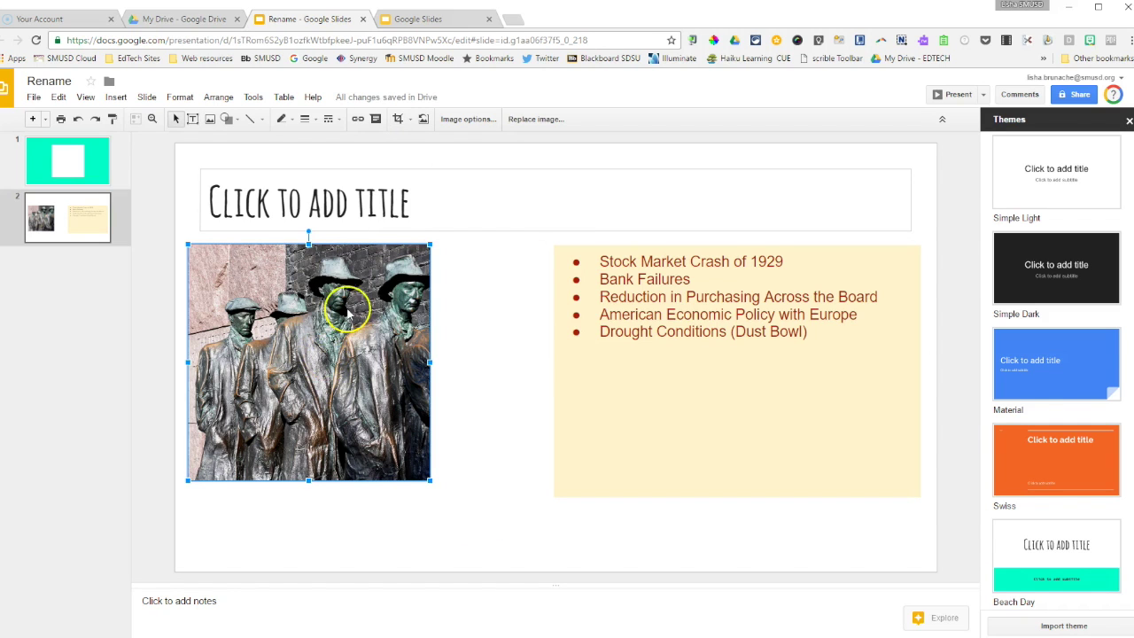
# Step: Recolour the statue photo to Dark 8 (dark red) and raise its transparency
pyautogui.click(475, 120)
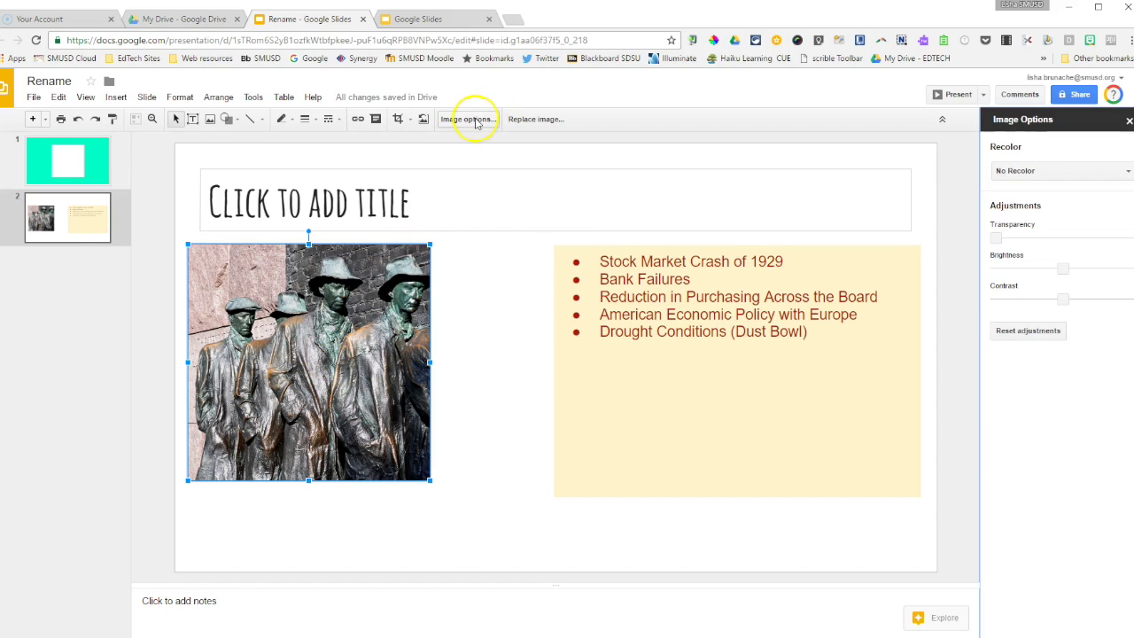
pyautogui.click(1005, 172)
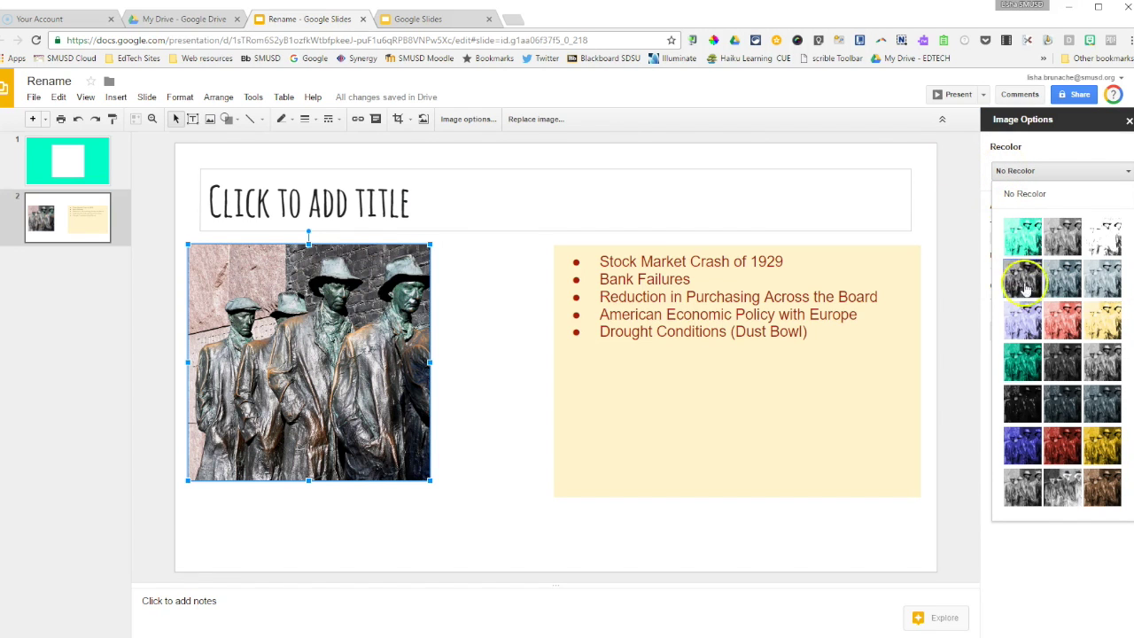
pyautogui.click(1072, 457)
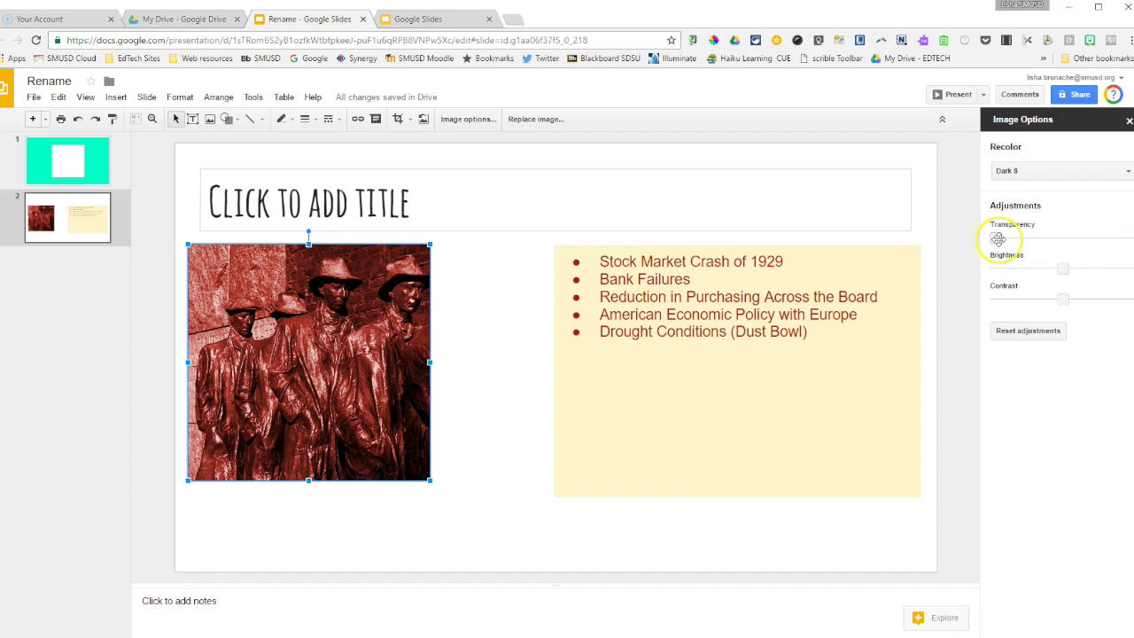
pyautogui.moveTo(999, 240); pyautogui.dragTo(1076, 242)
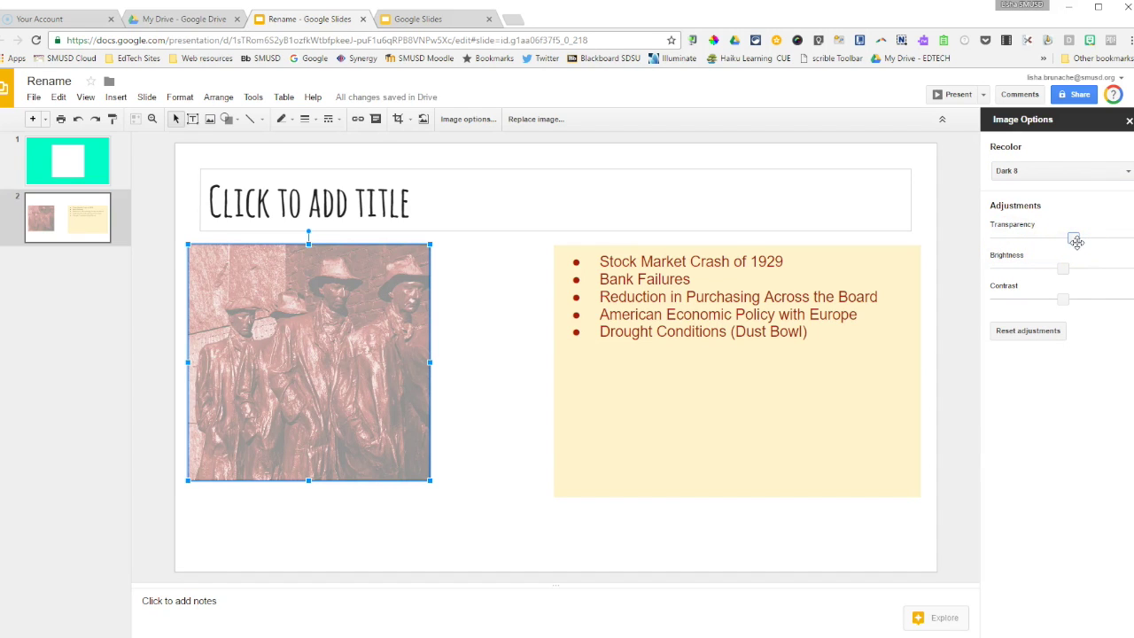
pyautogui.press('Escape')
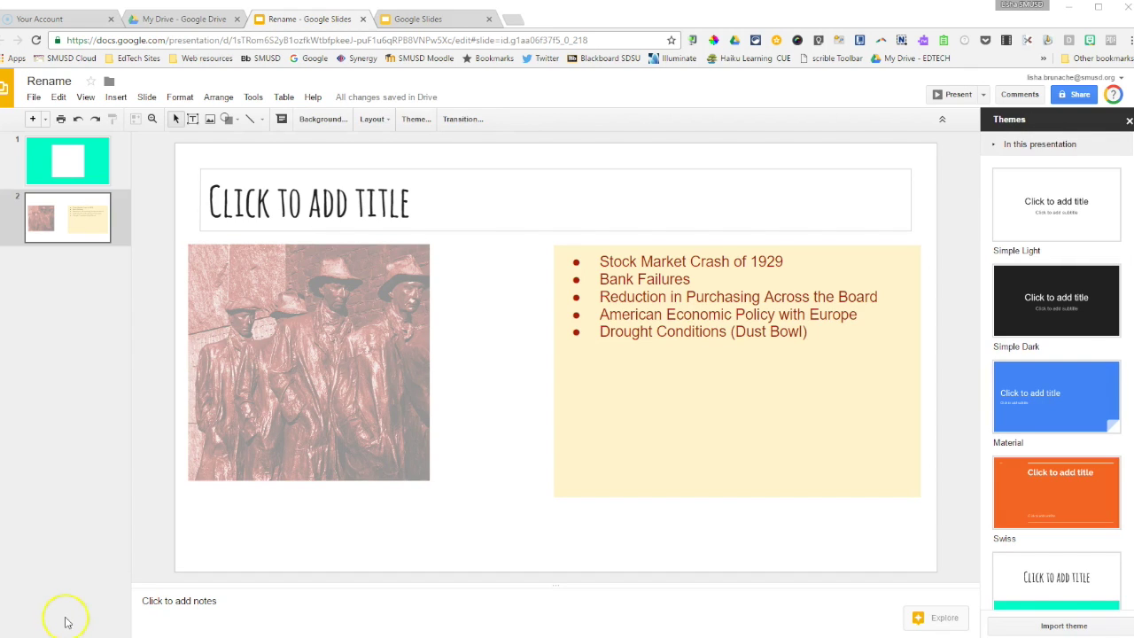
# Step: Move the statue photo right to overlap the causes box and send it to back
pyautogui.click(230, 474)
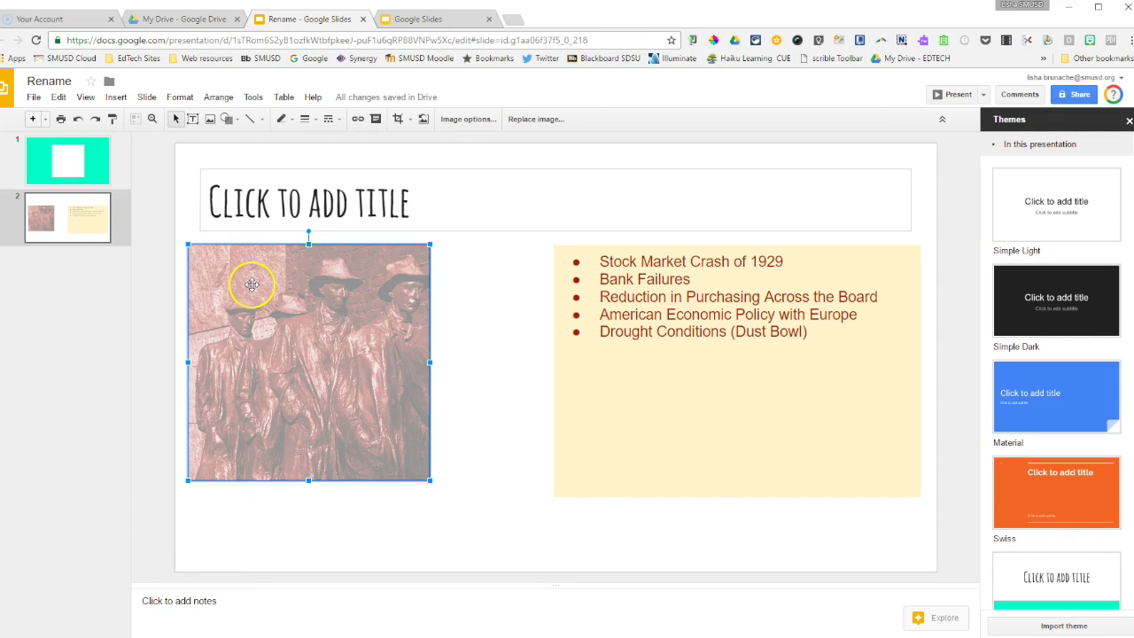
pyautogui.moveTo(250, 284); pyautogui.dragTo(431, 317)
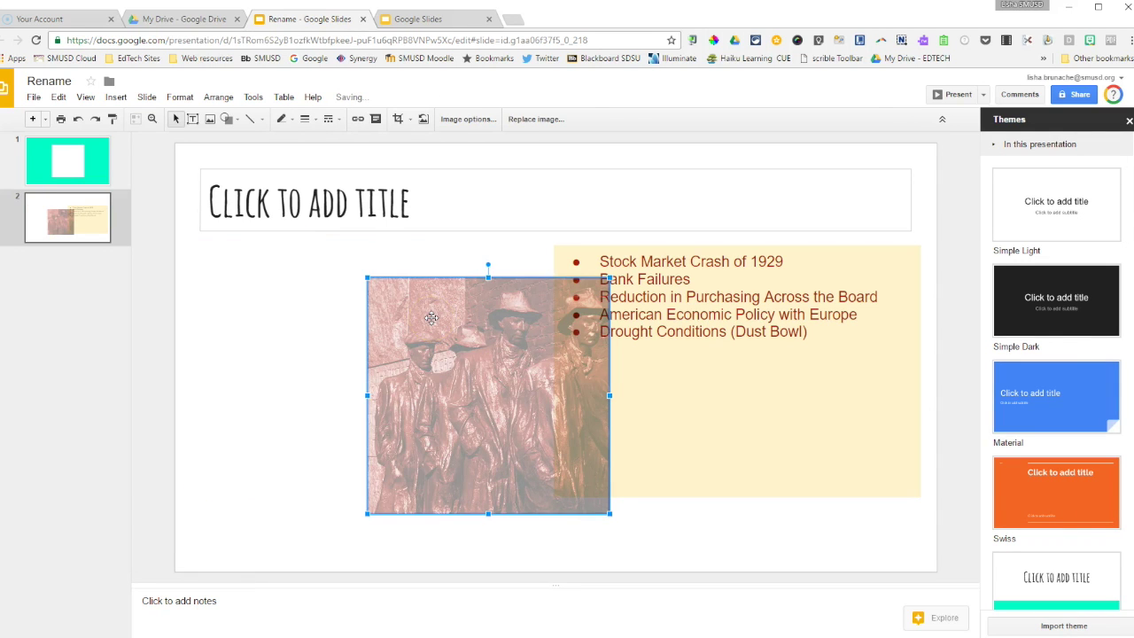
pyautogui.click(222, 99)
pyautogui.moveTo(232, 119)
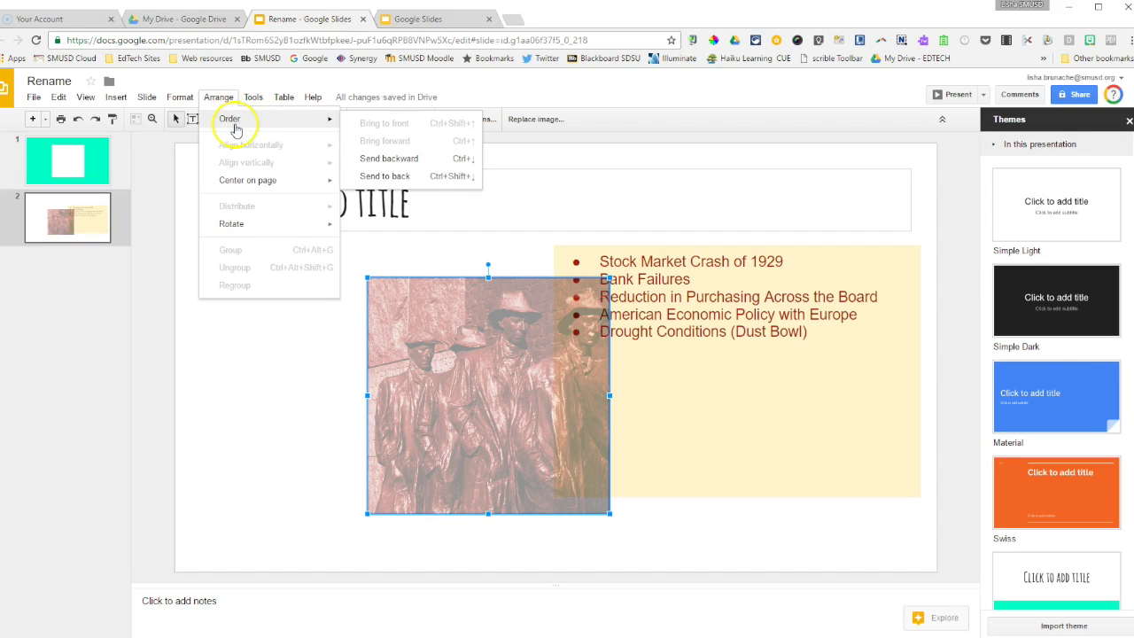
pyautogui.click(367, 175)
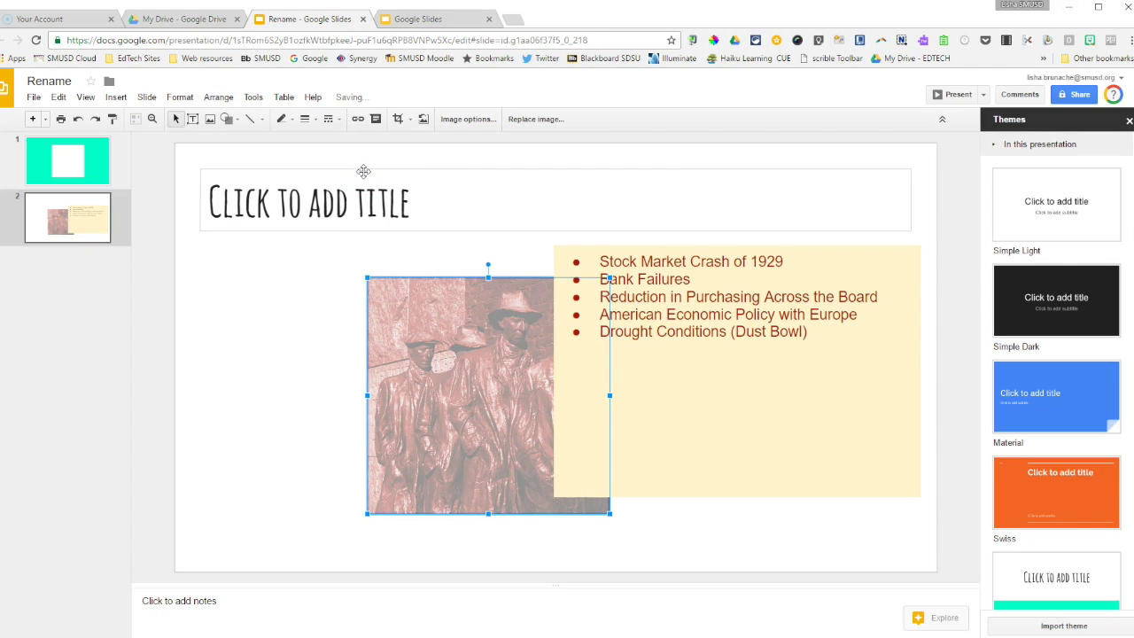
pyautogui.click(361, 176)
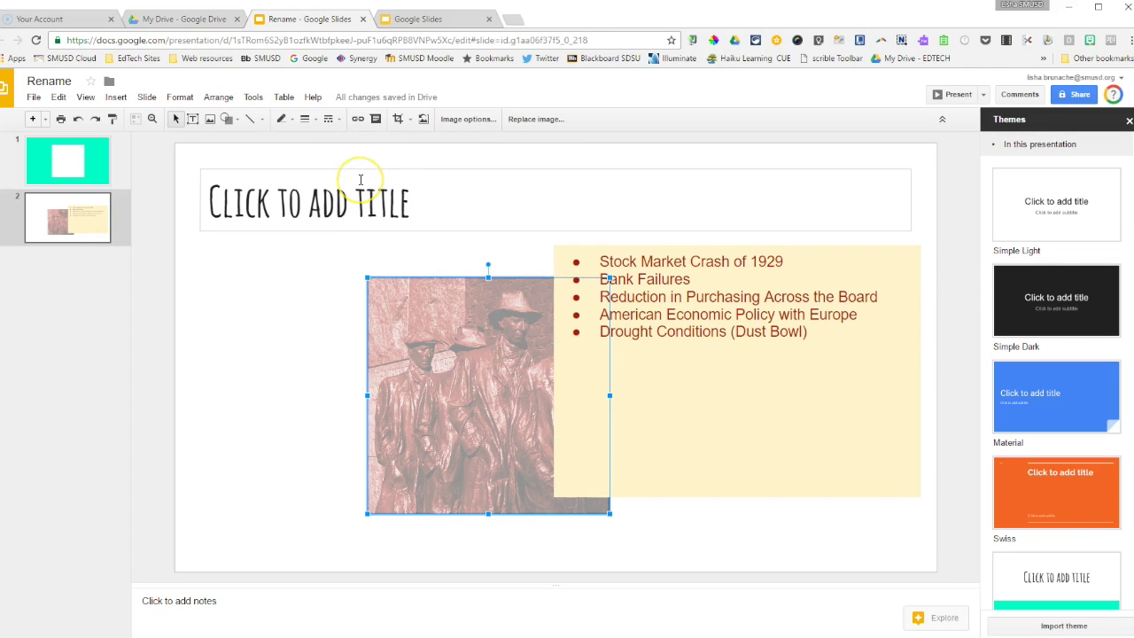
pyautogui.click(274, 282)
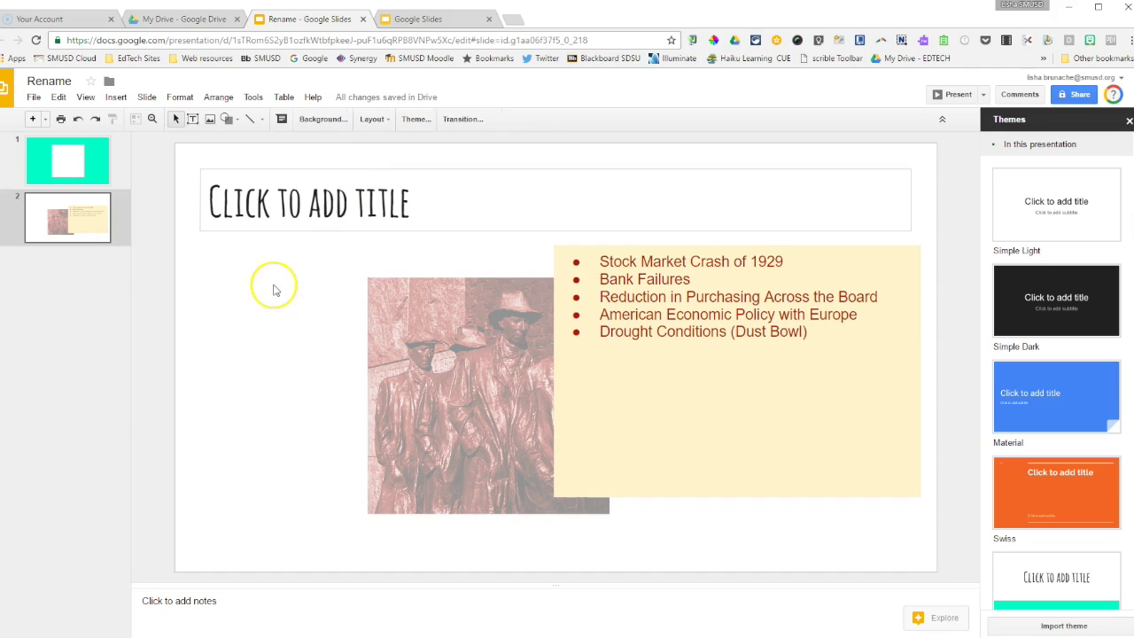
# Step: Top-align the statue photo with the causes text box
pyautogui.moveTo(275, 264); pyautogui.dragTo(750, 501)
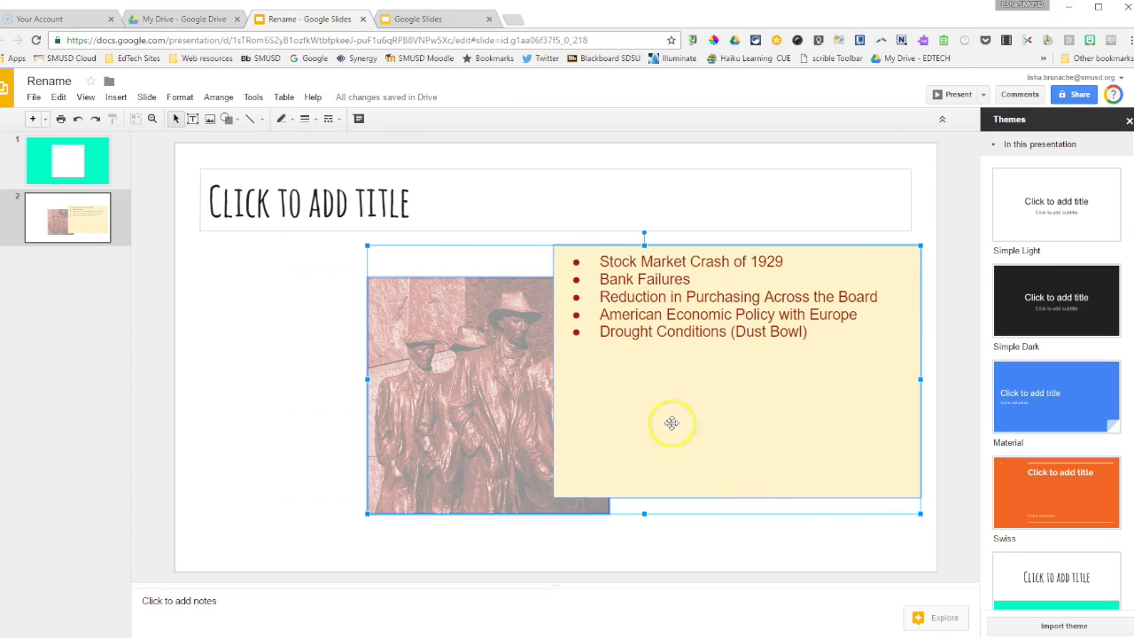
pyautogui.click(218, 96)
pyautogui.moveTo(246, 162)
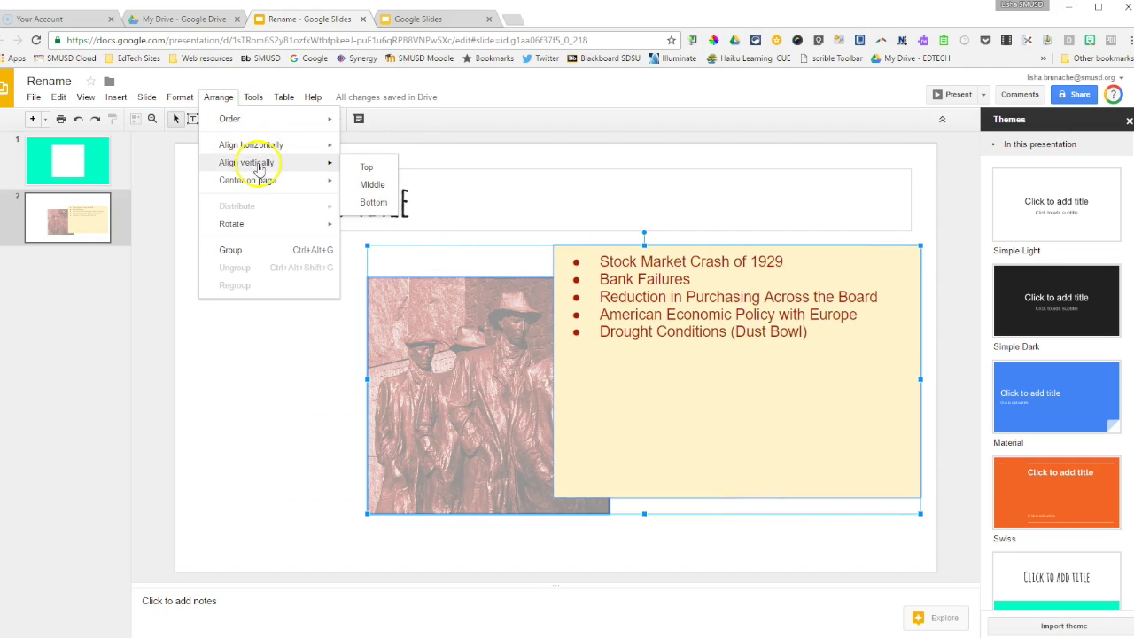
pyautogui.click(367, 167)
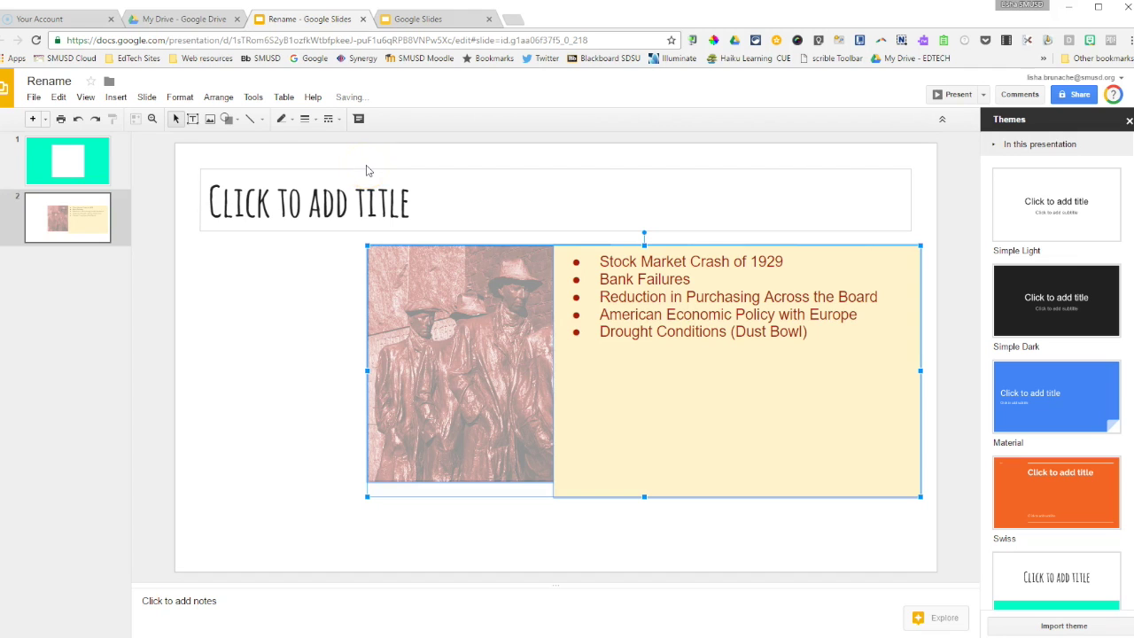
# Step: Group the photo and text box and shift the group left
pyautogui.click(218, 96)
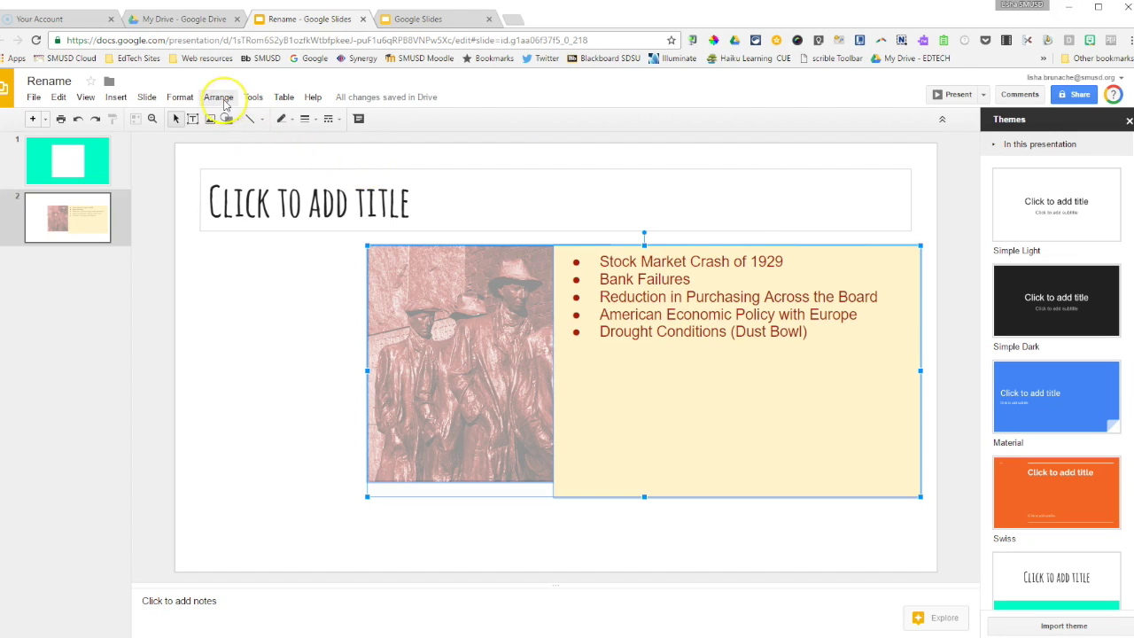
pyautogui.click(248, 251)
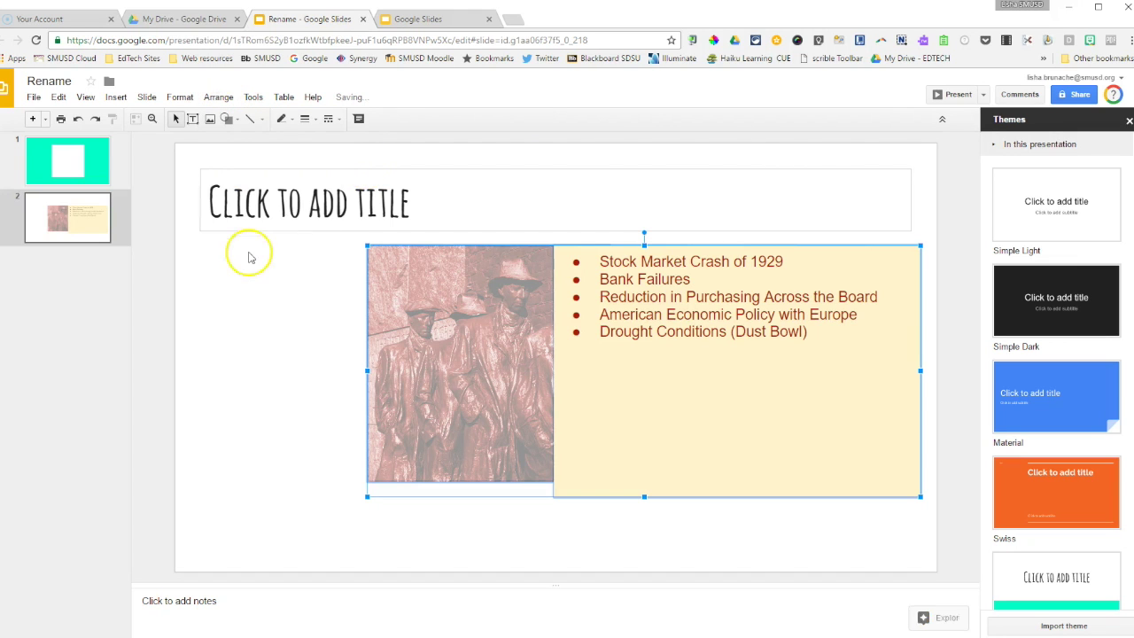
pyautogui.moveTo(488, 346)
pyautogui.mouseDown()
pyautogui.moveTo(398, 382)
pyautogui.moveTo(302, 386)
pyautogui.moveTo(473, 392)
pyautogui.moveTo(342, 372)
pyautogui.mouseUp()
pyautogui.click(30, 372)
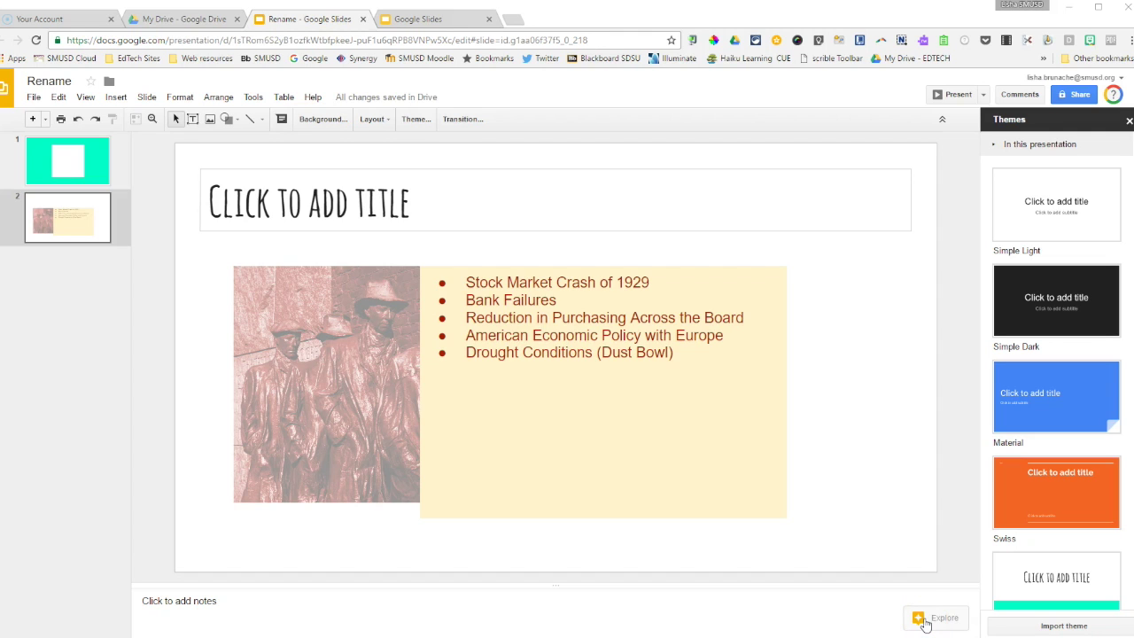
# Step: Apply the Explore layout with the bulleted causes left and a large statue photo right
pyautogui.click(925, 621)
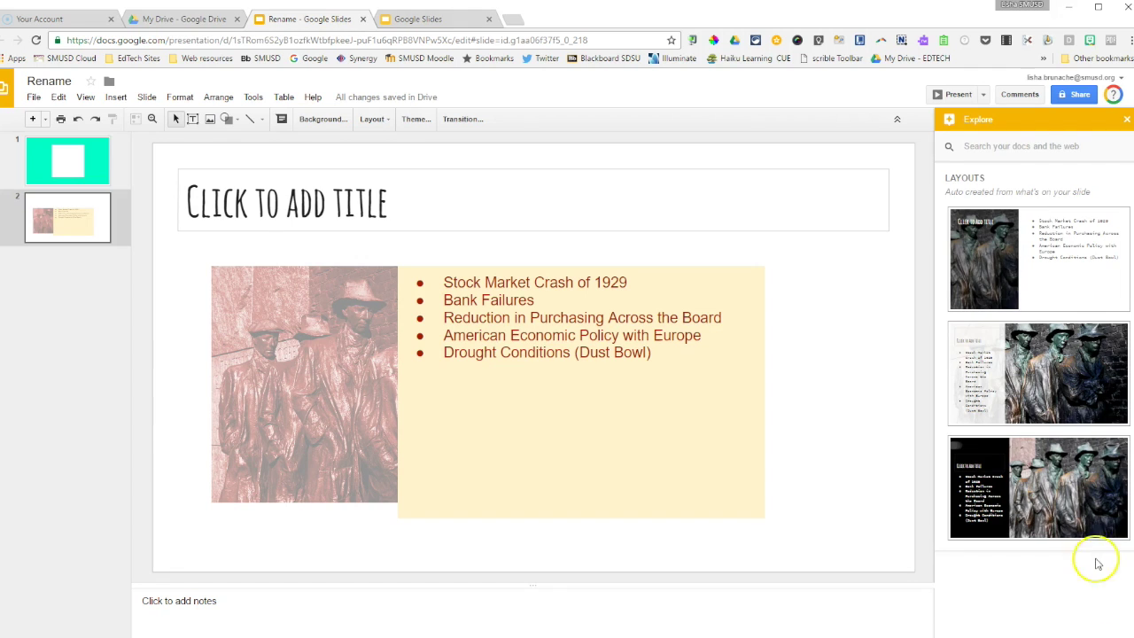
pyautogui.click(1050, 257)
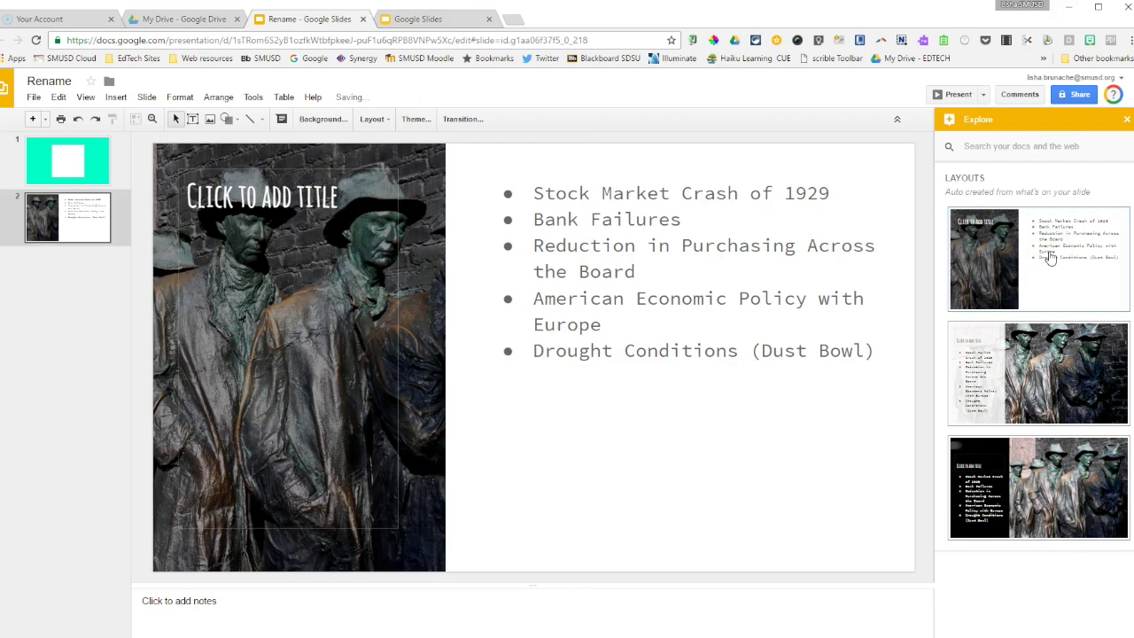
pyautogui.click(1070, 390)
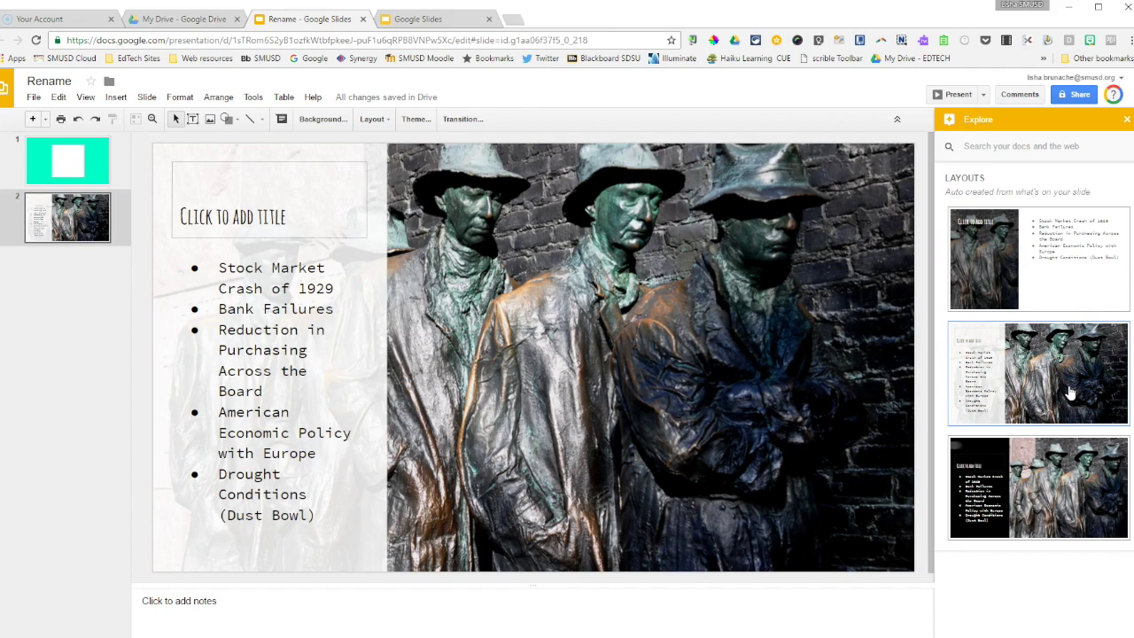
pyautogui.click(1078, 94)
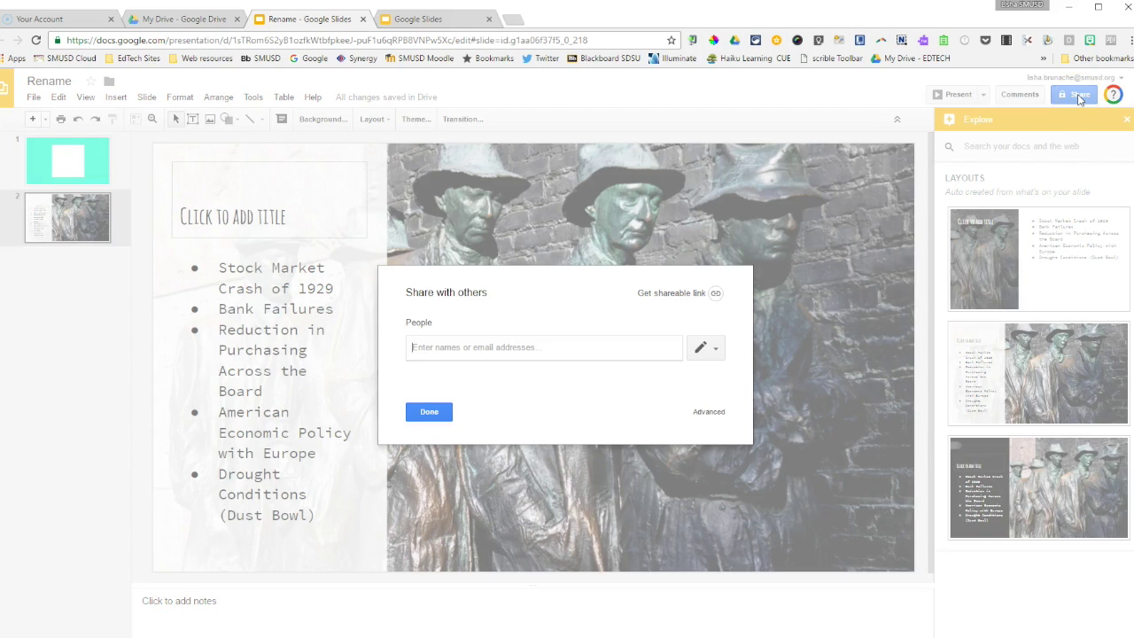
# Step: Turn on view-only link sharing for organisation members and copy the deck's link
pyautogui.click(643, 293)
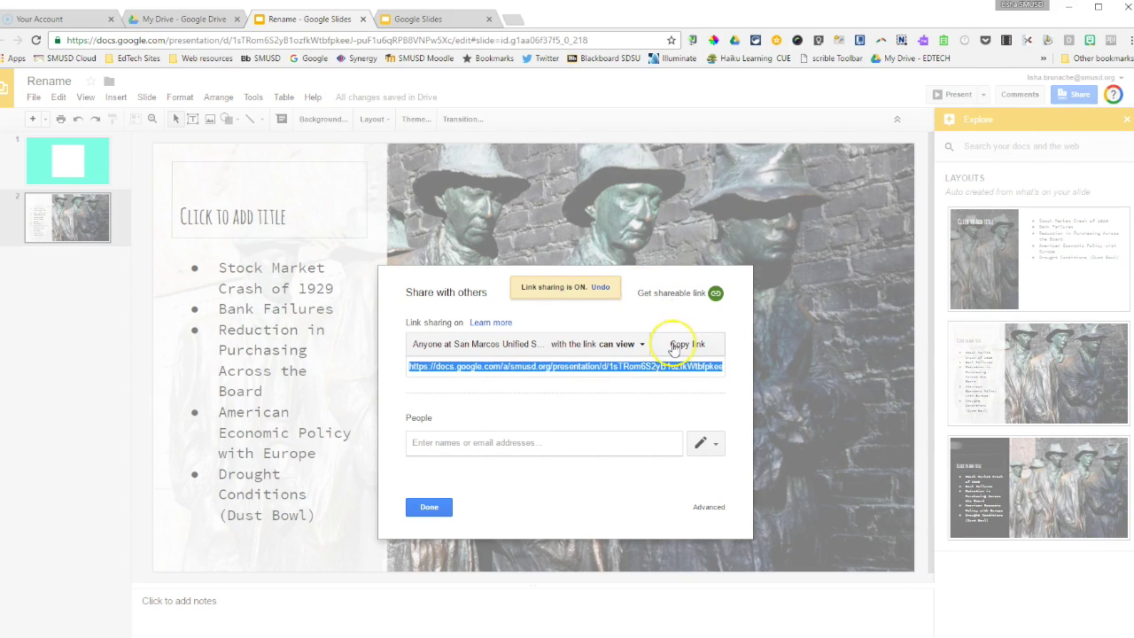
pyautogui.click(673, 346)
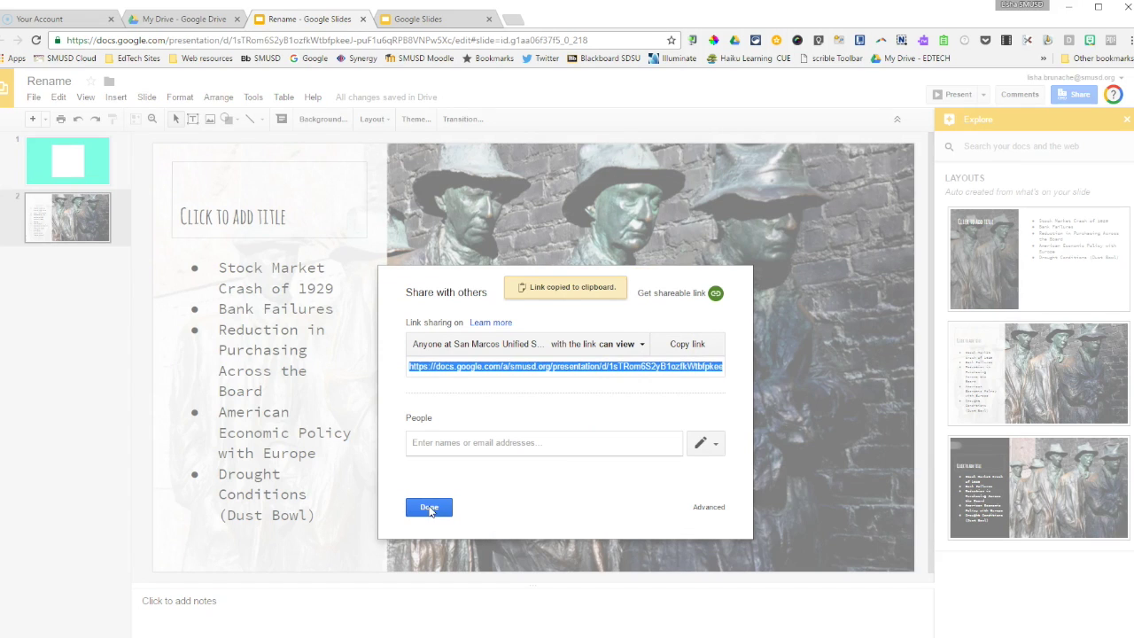
pyautogui.click(429, 507)
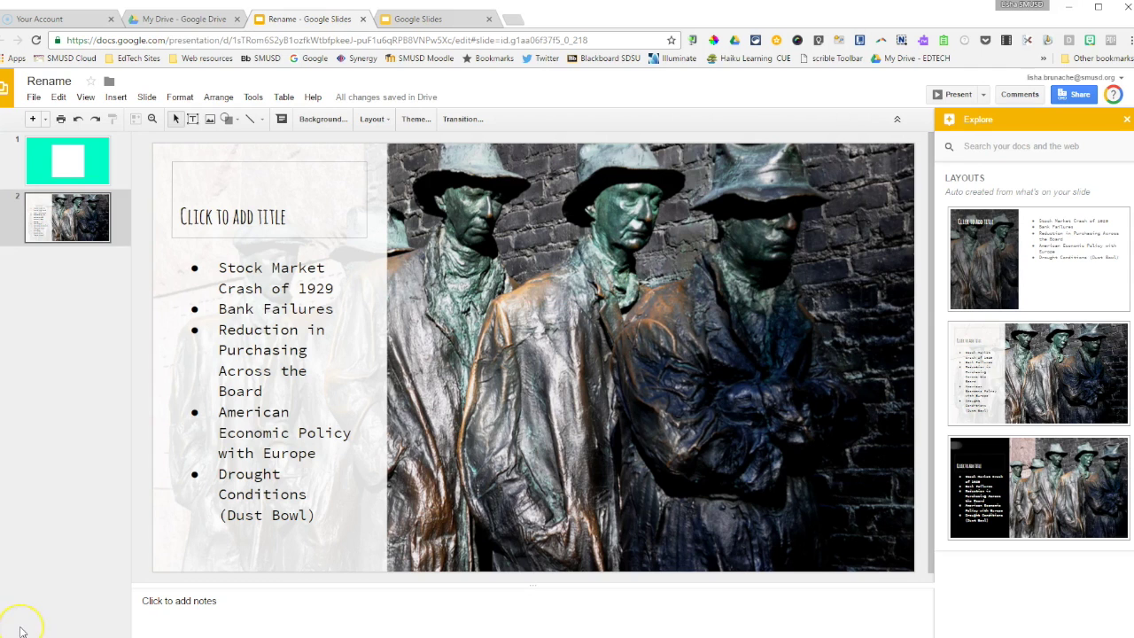
pyautogui.click(313, 98)
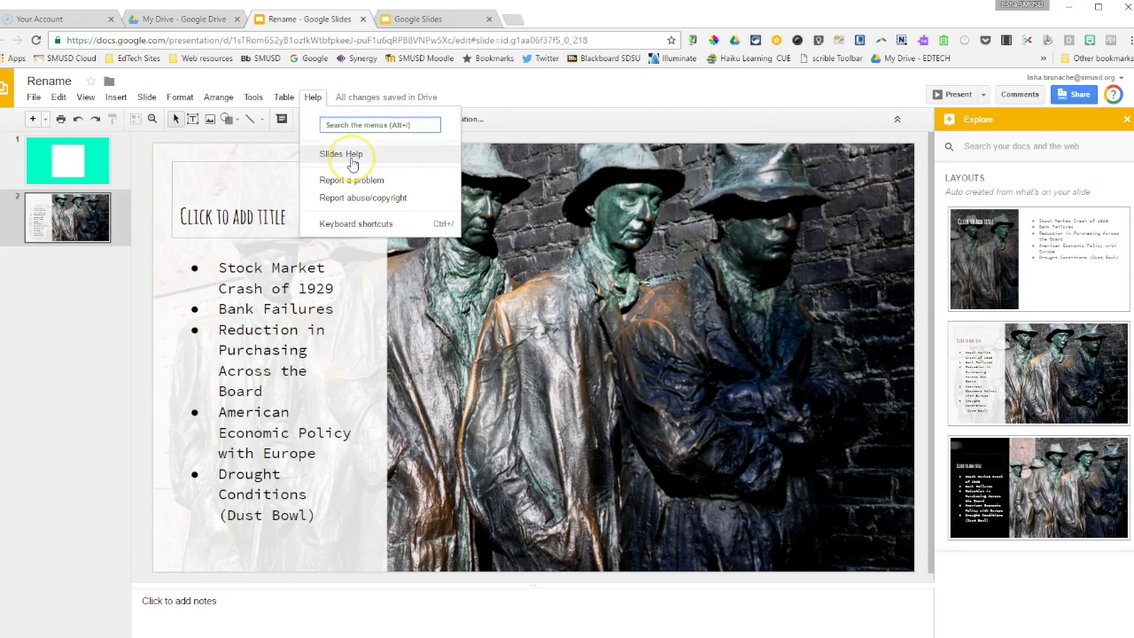